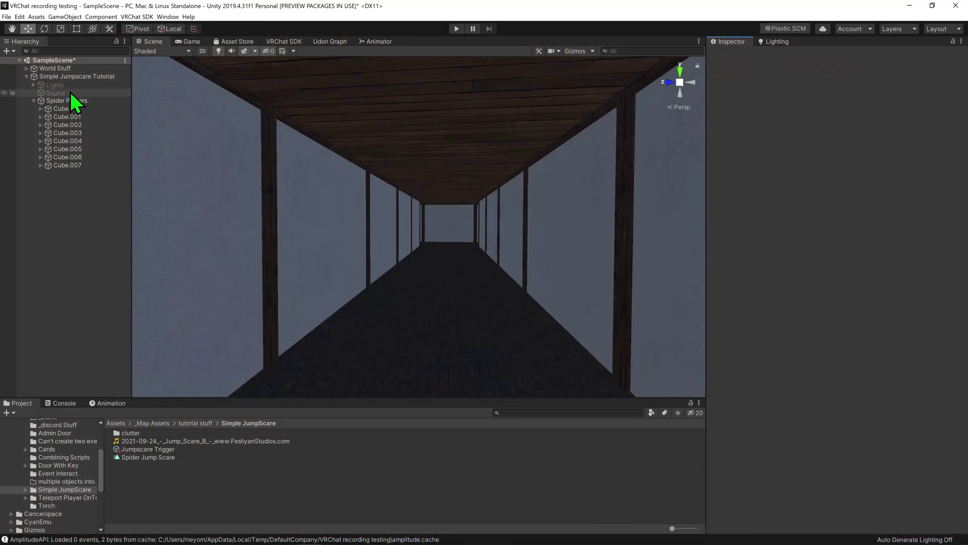
# Select the Simple Jumpscare Tutorial object in the Hierarchy.
pyautogui.click(74, 76)
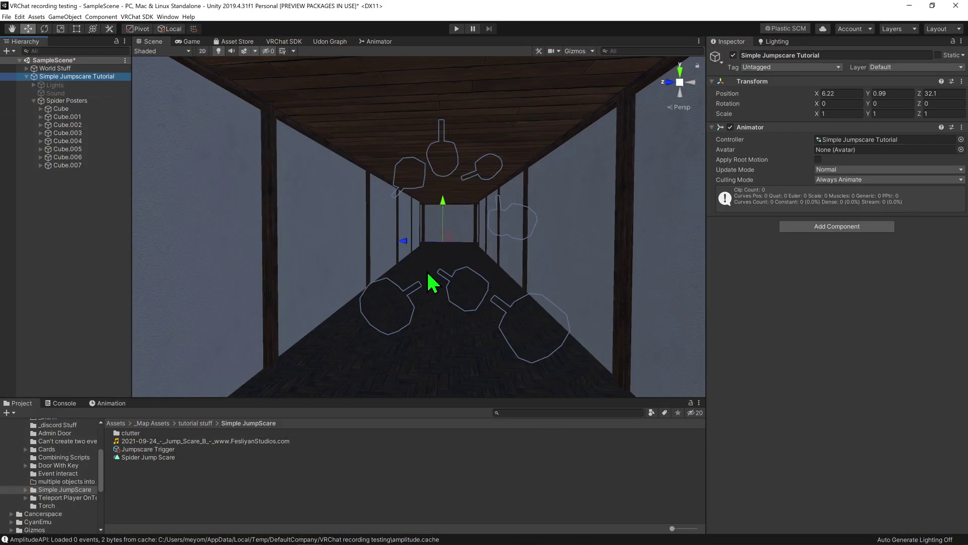
# Preview the Spider Jump Scare clip, scrubbing to the end, back to frame 0, then to the end again.
pyautogui.click(113, 405)
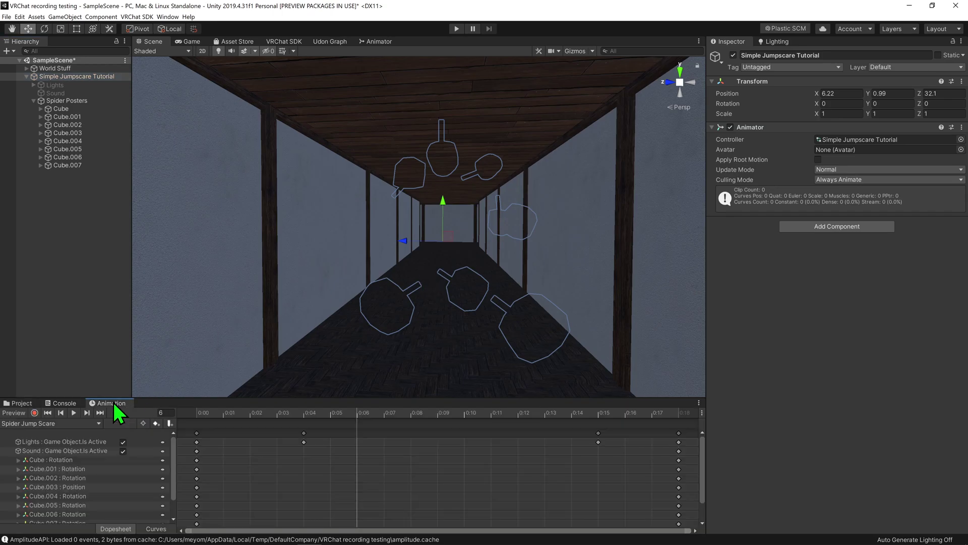
pyautogui.click(203, 416)
pyautogui.moveTo(202, 415); pyautogui.dragTo(681, 411)
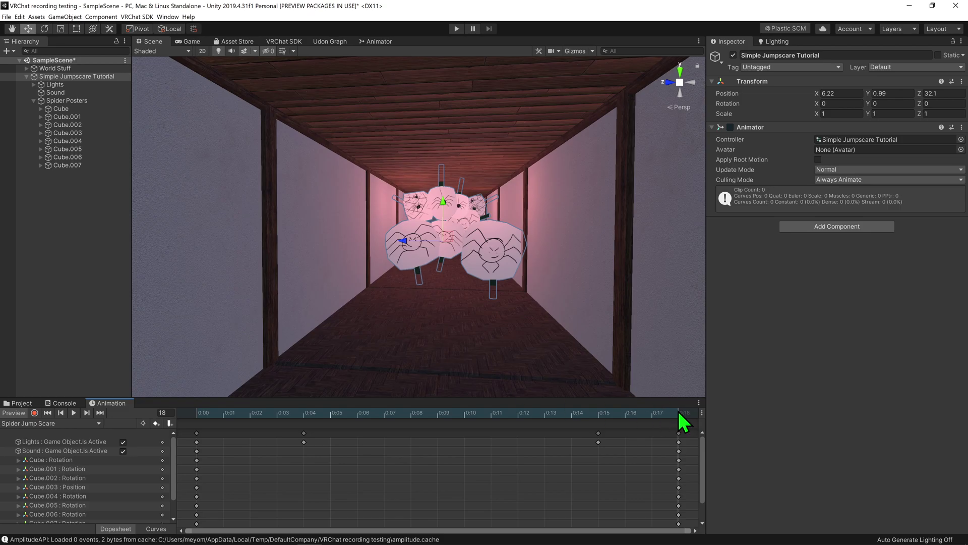
pyautogui.moveTo(683, 415); pyautogui.dragTo(194, 413)
pyautogui.moveTo(444, 313)
pyautogui.mouseDown(button='right')
pyautogui.moveTo(565, 275)
pyautogui.moveTo(583, 282)
pyautogui.mouseUp(button='right')
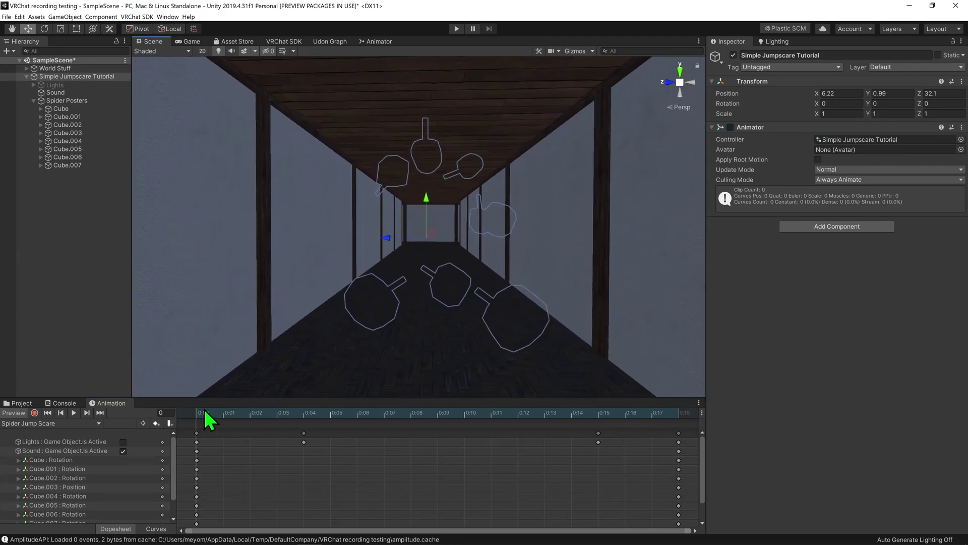
pyautogui.moveTo(205, 412); pyautogui.dragTo(696, 414)
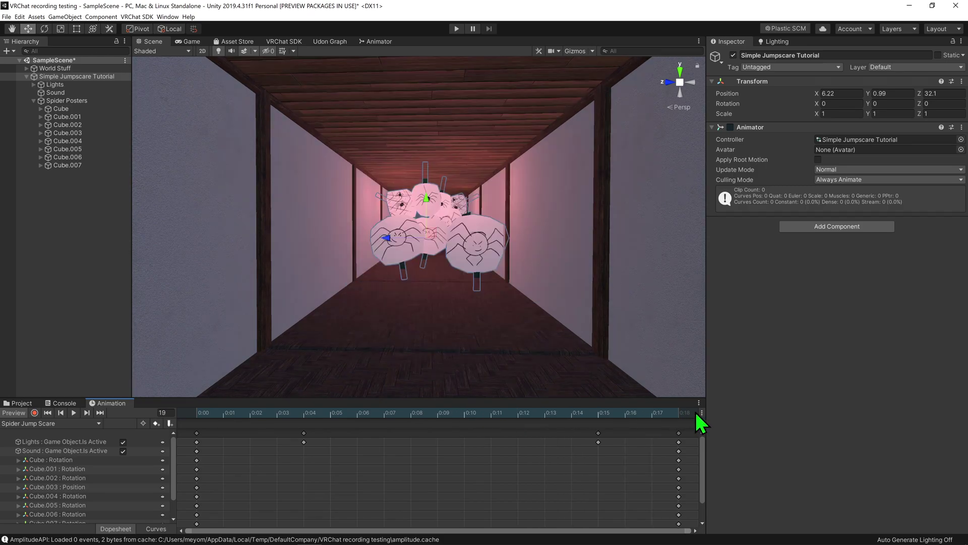
# Inspect a point light in the Lights group while scrubbing the jumpscare animation.
pyautogui.click(51, 85)
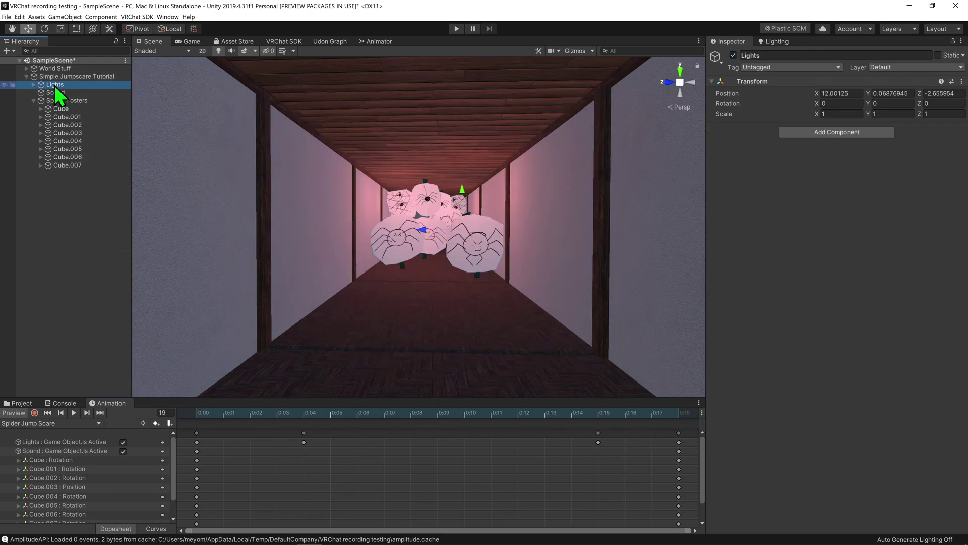
pyautogui.click(32, 85)
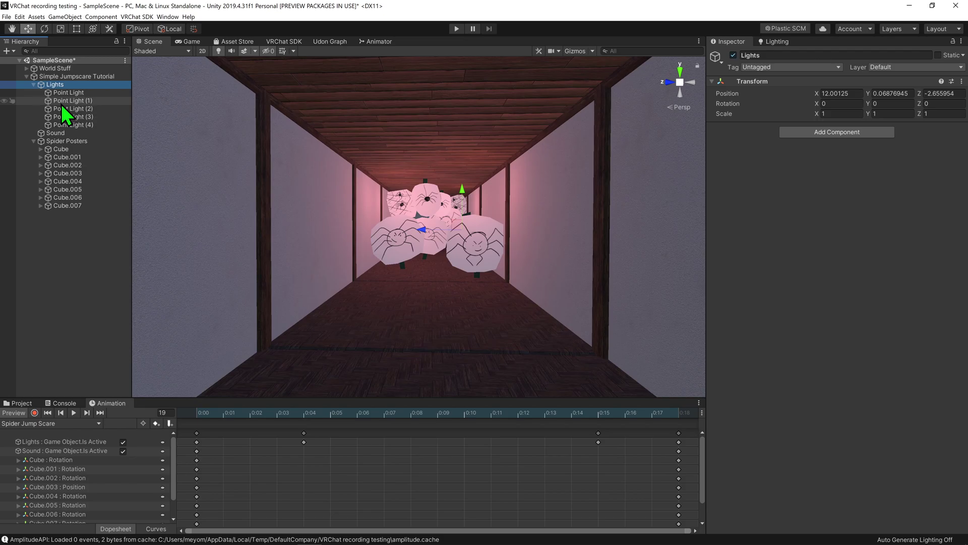
pyautogui.click(79, 101)
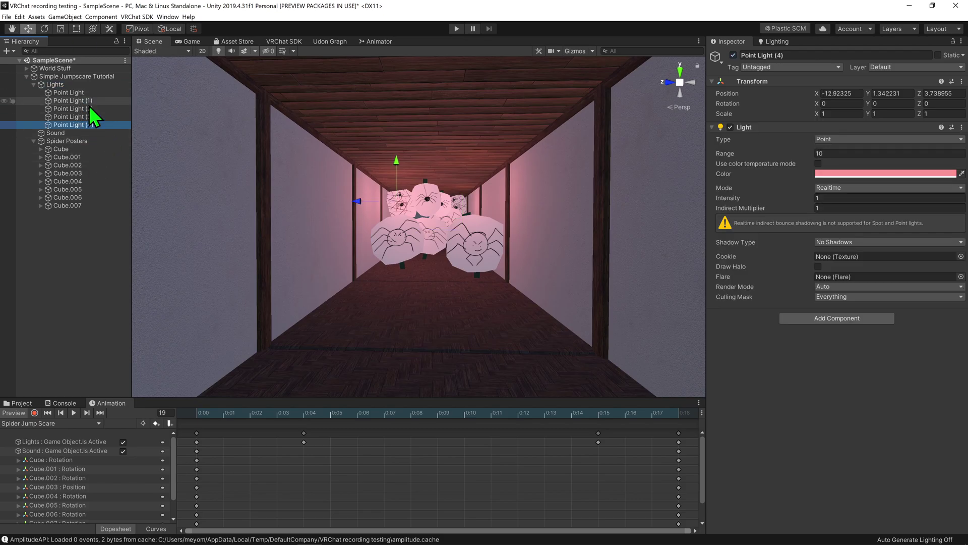
pyautogui.moveTo(197, 413); pyautogui.dragTo(684, 425)
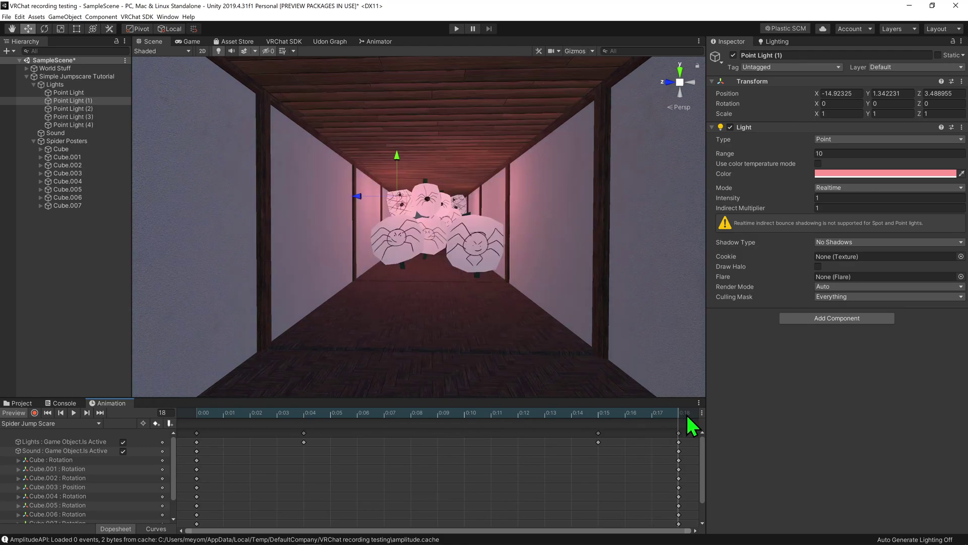
# Inspect the Sound object's audio source and expand its advanced spatial audio options.
pyautogui.click(67, 133)
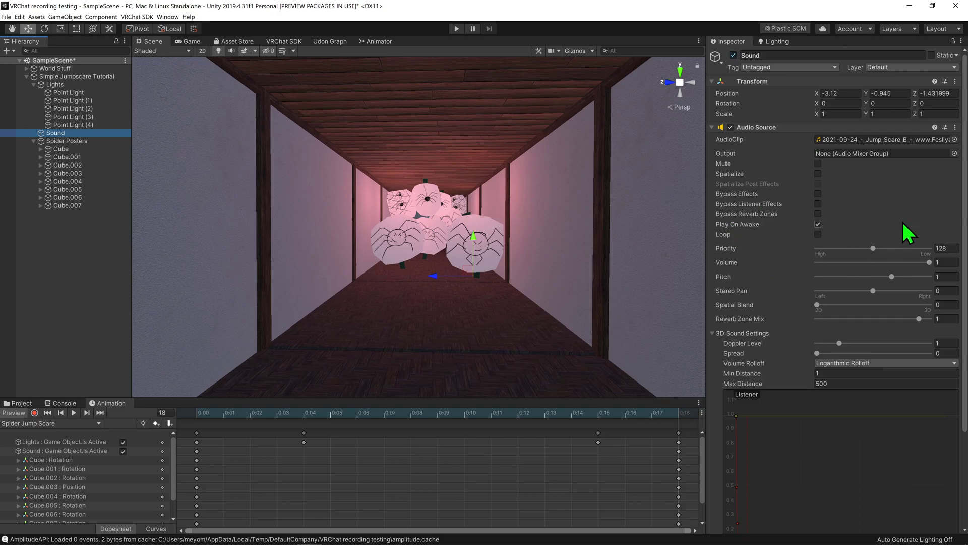
pyautogui.moveTo(679, 417); pyautogui.dragTo(201, 417)
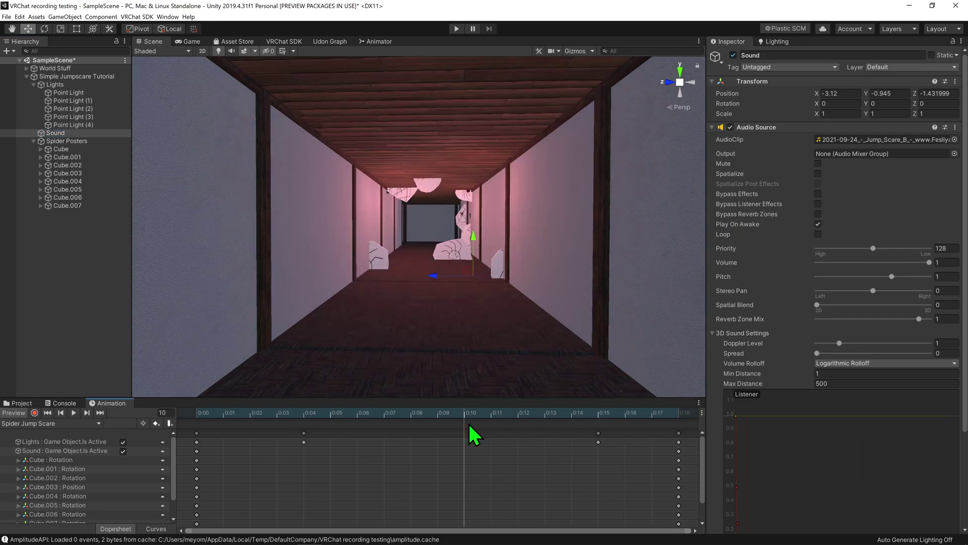
pyautogui.click(17, 413)
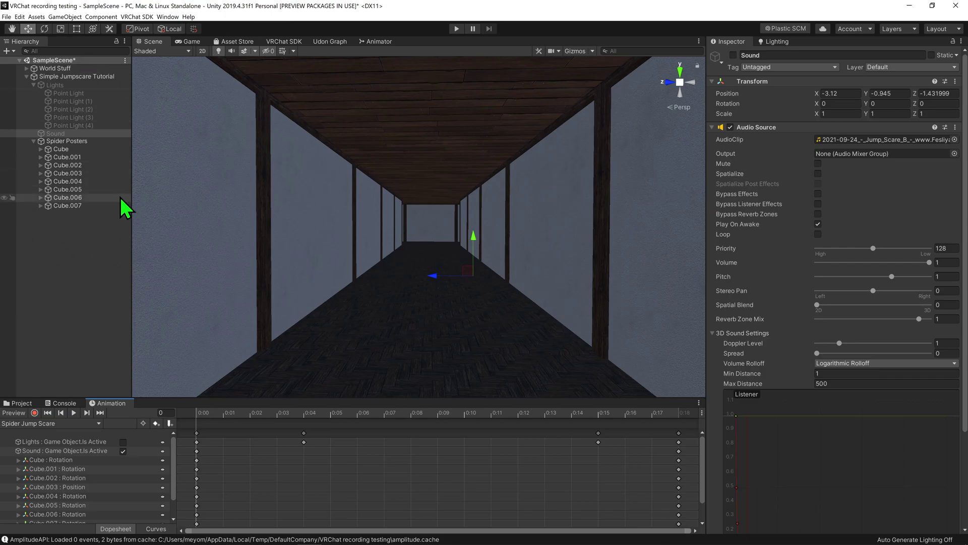
pyautogui.click(330, 414)
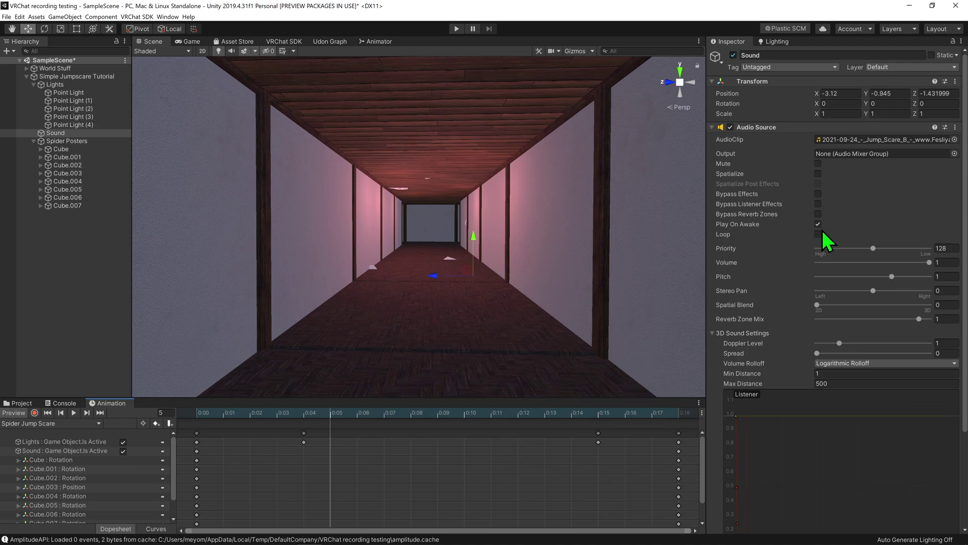
pyautogui.scroll(-3, 823, 230)
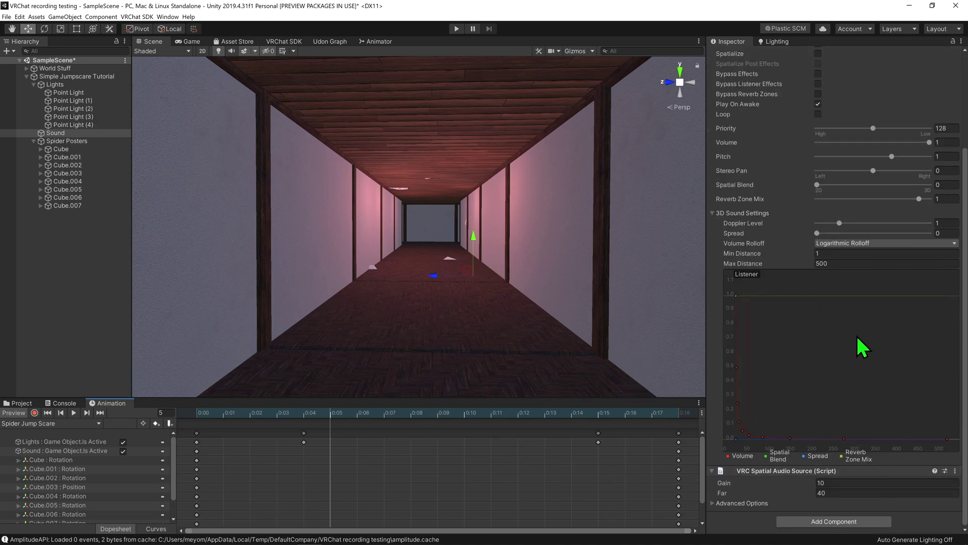
pyautogui.click(726, 504)
pyautogui.scroll(-2, 802, 425)
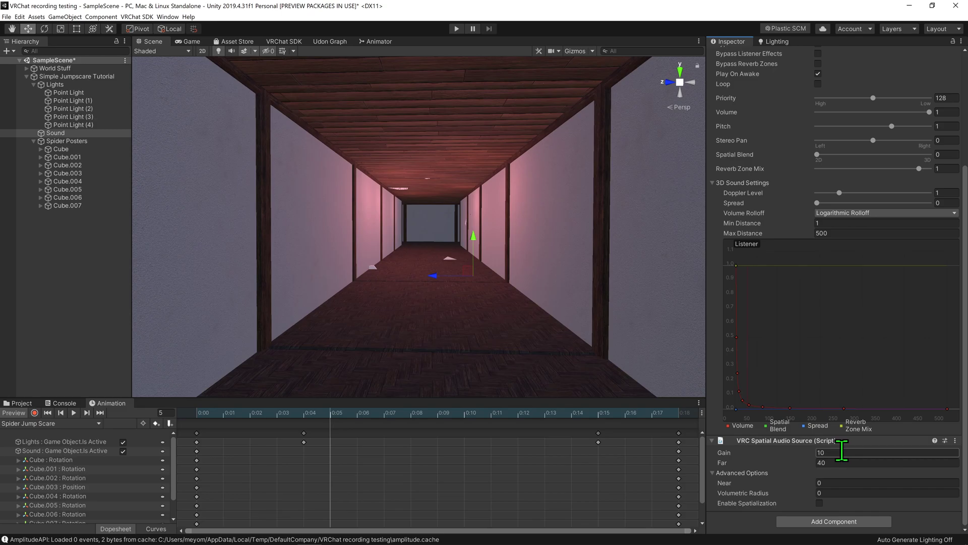
# Select the Spider Jump Scare clip in the Simple JumpScare folder, then the Simple Jumpscare Tutorial object.
pyautogui.click(24, 403)
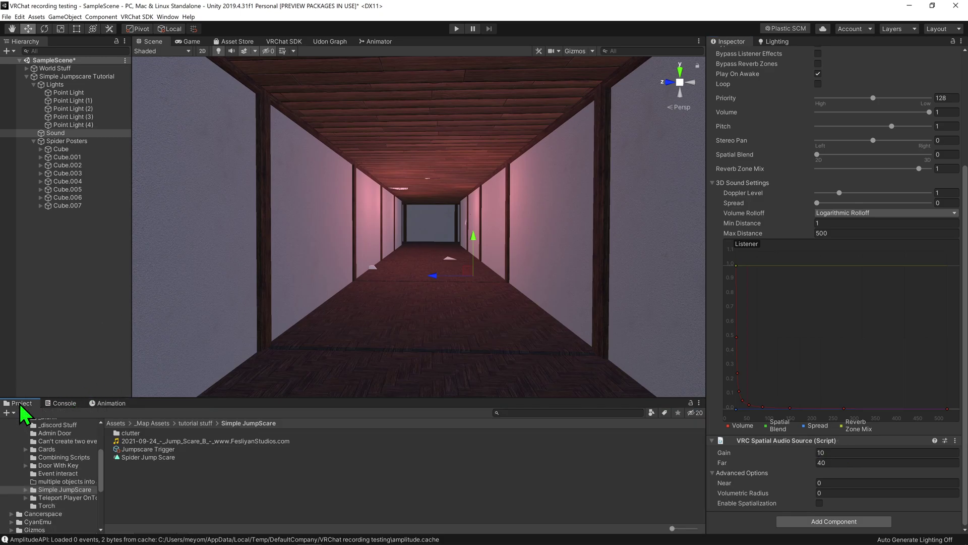
pyautogui.click(149, 456)
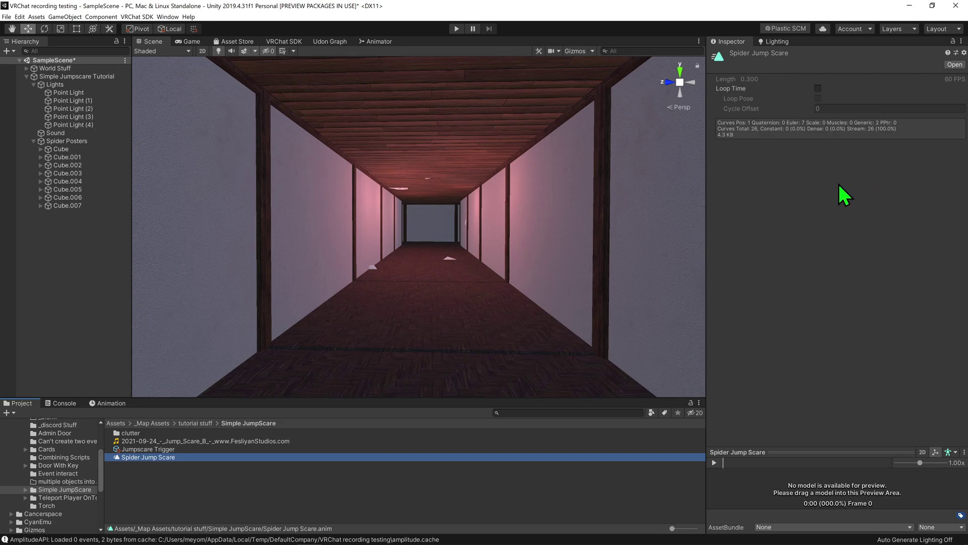
pyautogui.click(91, 77)
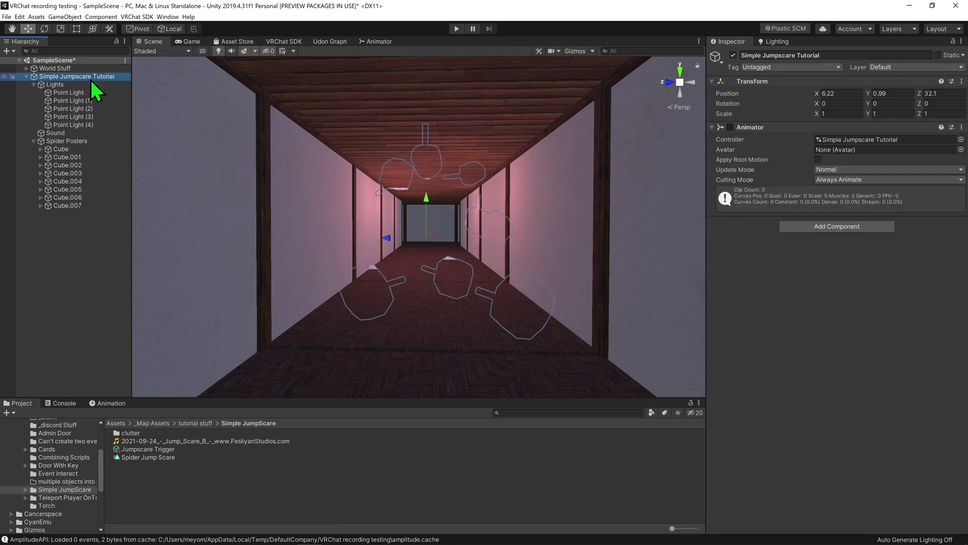
# Open the tutorial's animator controller and inspect the New State to Spider Jump Scare transition.
pyautogui.doubleClick(849, 140)
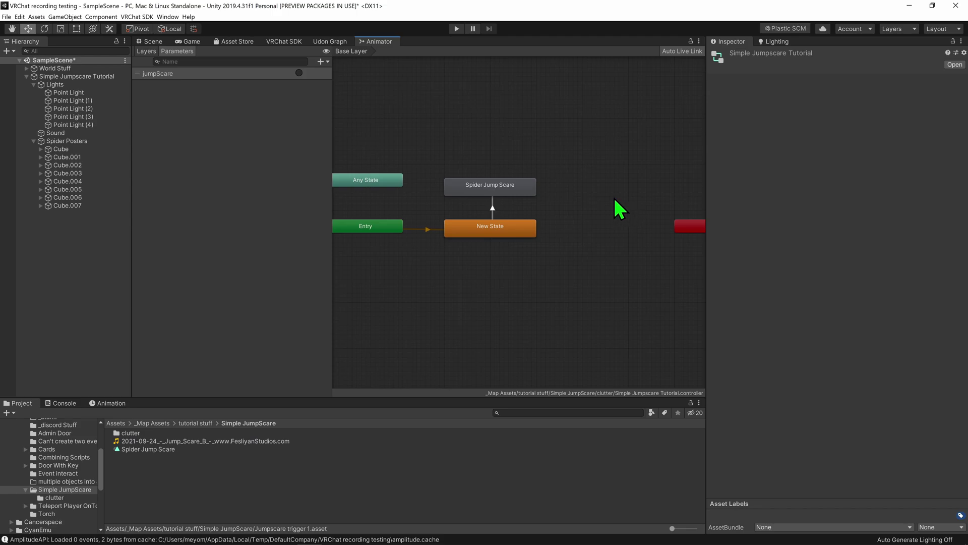
pyautogui.click(484, 227)
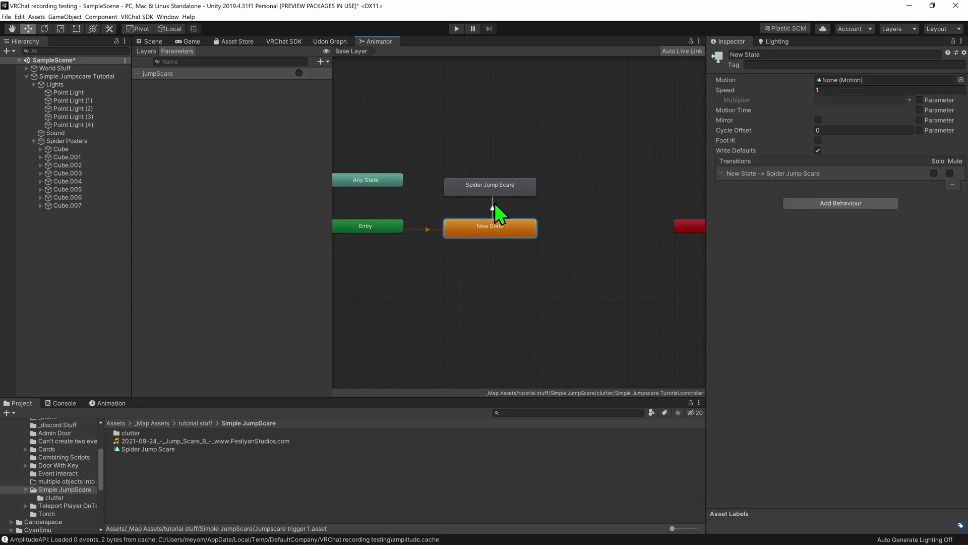
pyautogui.click(494, 206)
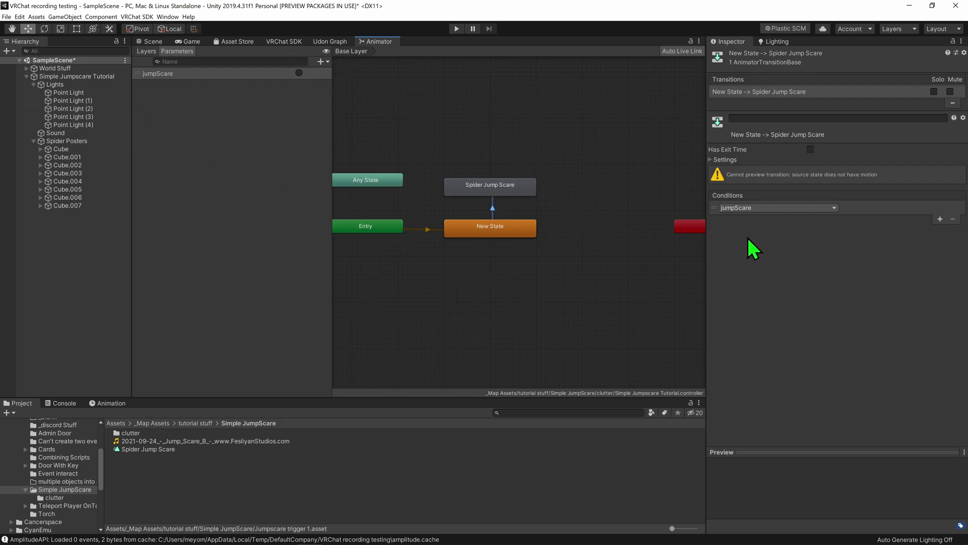
# Open the screenspace spider controller and expand the On-to-Off transition's settings.
pyautogui.click(789, 295)
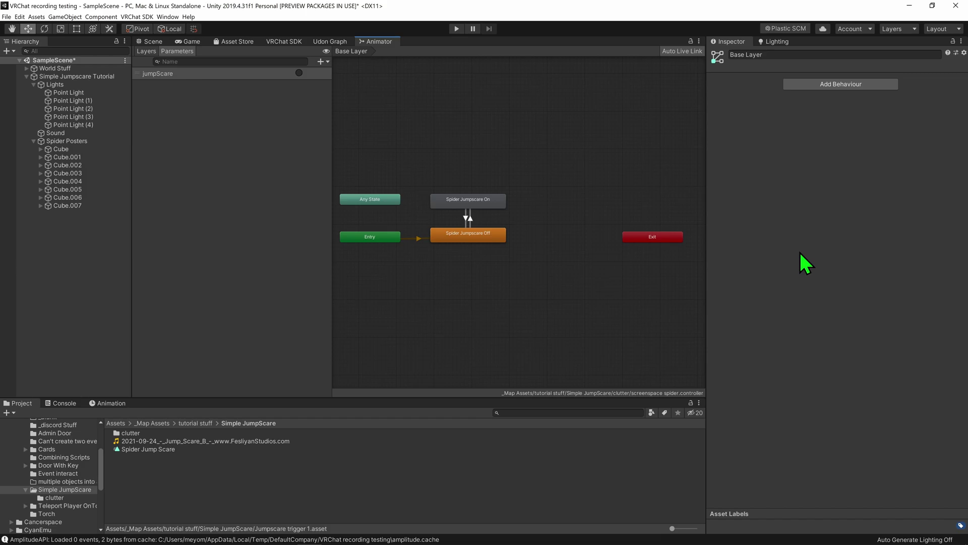
pyautogui.click(467, 220)
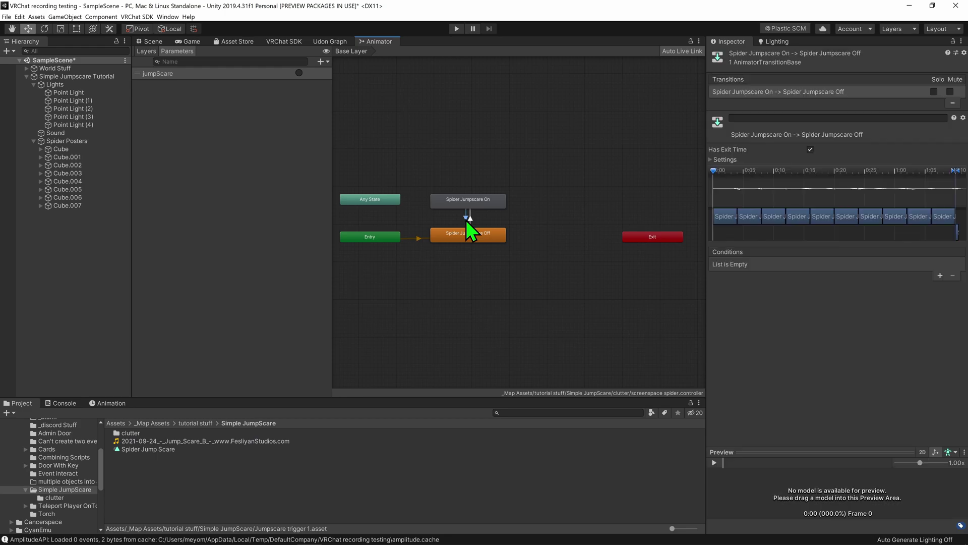
pyautogui.click(711, 159)
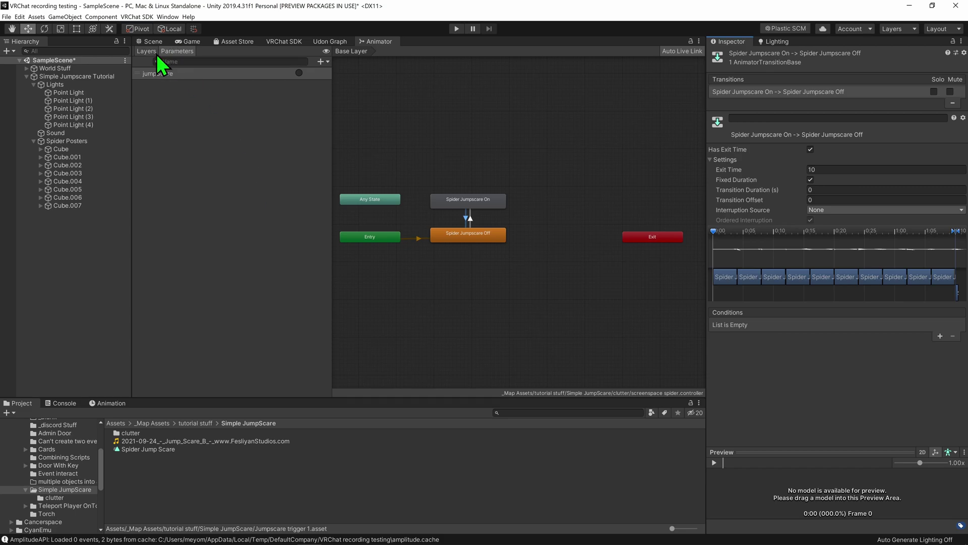
# Return to the hallway Scene view and toggle the Spider Jump Scare animation preview.
pyautogui.click(149, 42)
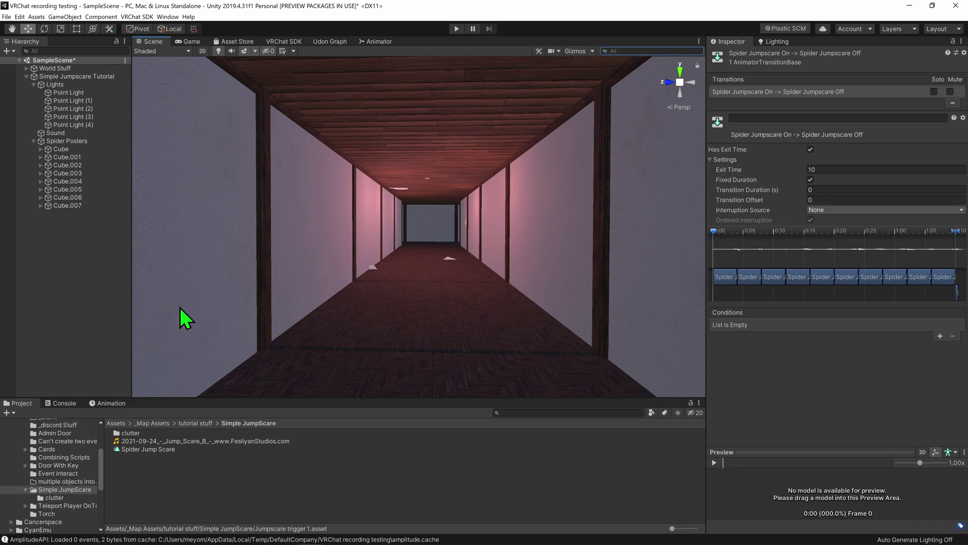
pyautogui.click(108, 402)
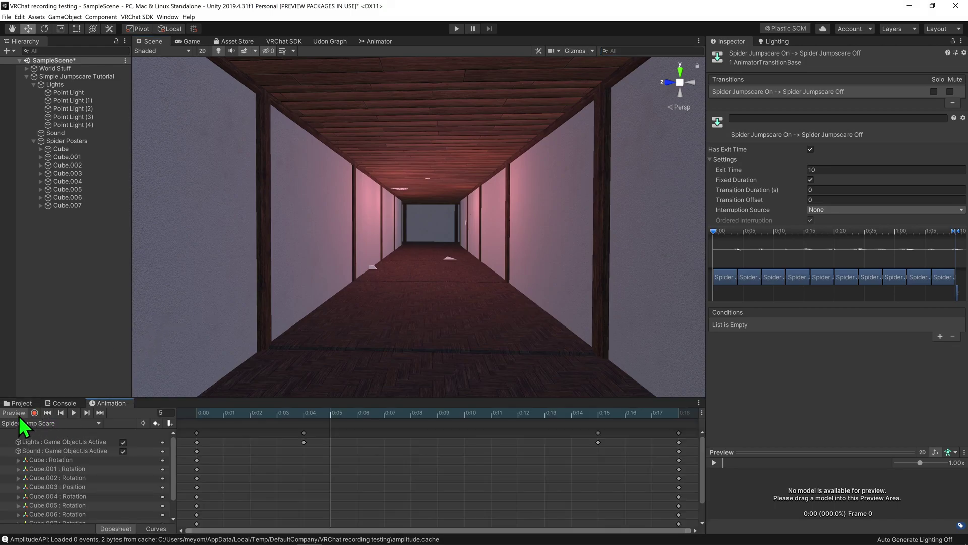
pyautogui.click(18, 416)
# Add a cube, move it into the hallway view, and set its rotation to 0,0,0.
pyautogui.rightClick(67, 265)
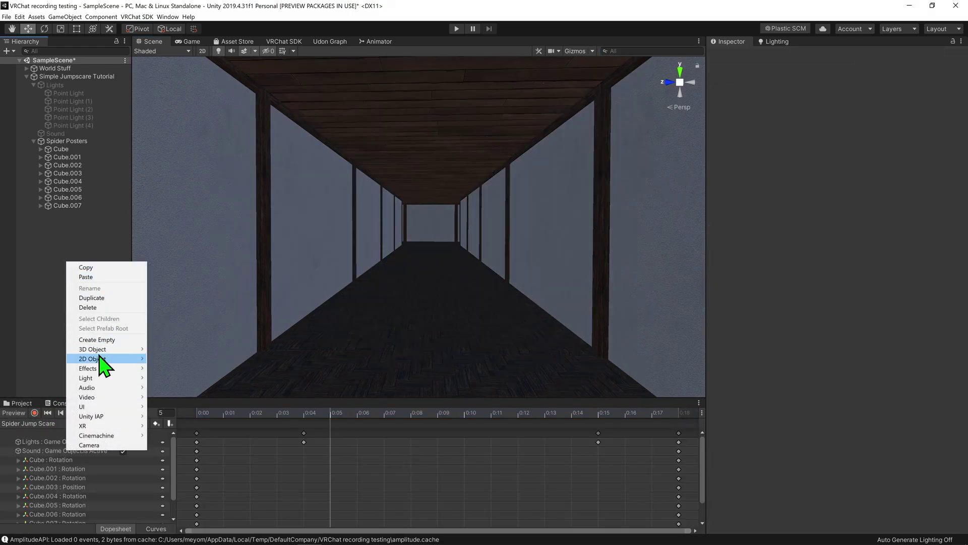
pyautogui.click(178, 351)
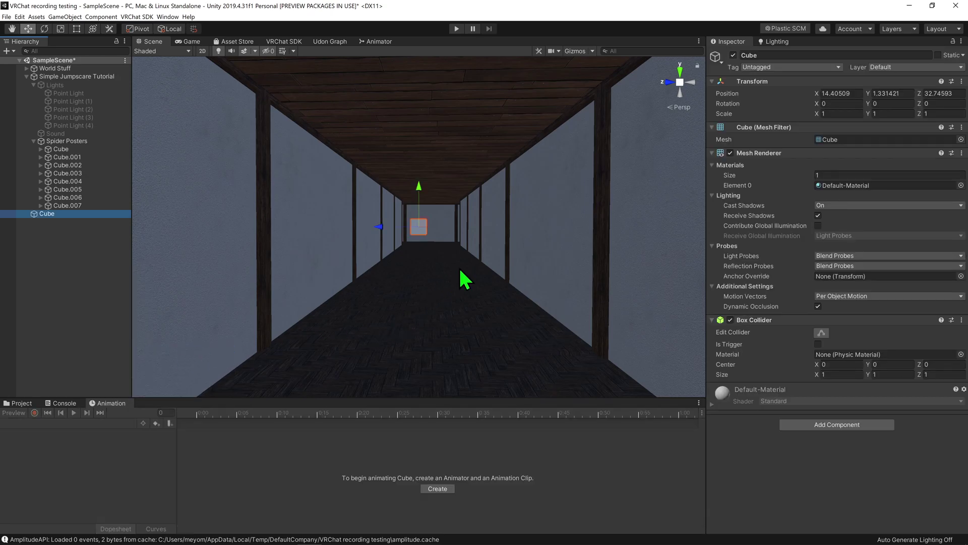
pyautogui.moveTo(465, 279); pyautogui.dragTo(507, 293, button='right')
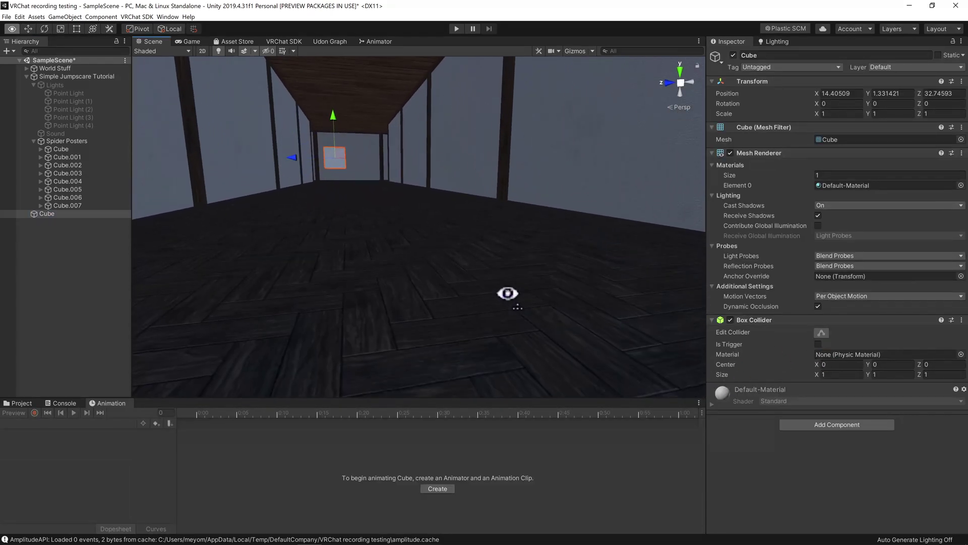
pyautogui.hotkey('ctrl', 'shift', 'f')
pyautogui.moveTo(507, 292); pyautogui.dragTo(487, 305, button='right')
pyautogui.click(848, 103)
pyautogui.write('0')
pyautogui.press('Tab')
pyautogui.write('0')
pyautogui.press('Tab')
pyautogui.write('0')
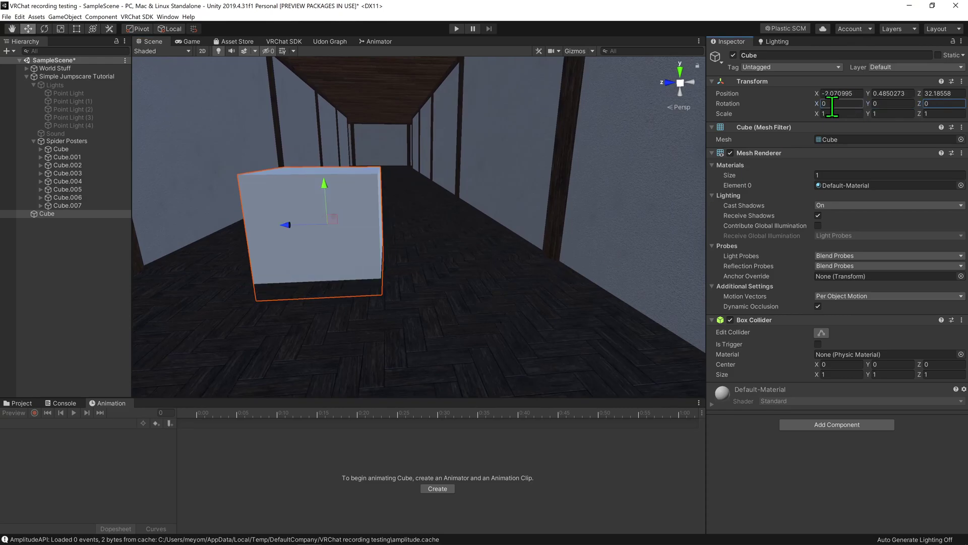
# Stretch the cube with the Rect tool into a long, low box across the floor.
pyautogui.click(77, 28)
pyautogui.moveTo(273, 229); pyautogui.dragTo(136, 227)
pyautogui.moveTo(379, 217); pyautogui.dragTo(530, 220)
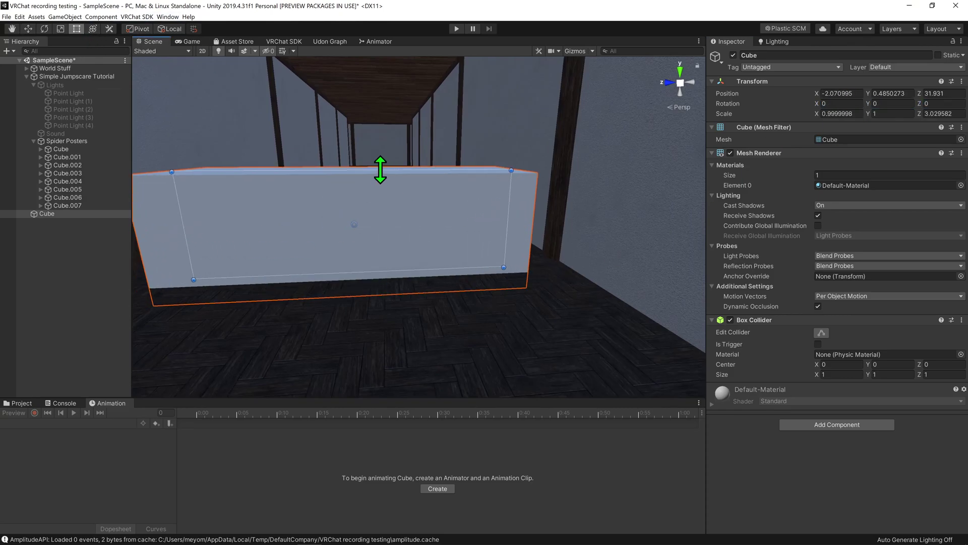
pyautogui.moveTo(379, 173); pyautogui.dragTo(378, 205)
pyautogui.moveTo(351, 275); pyautogui.dragTo(350, 318)
pyautogui.moveTo(376, 216)
pyautogui.mouseDown()
pyautogui.moveTo(388, 235)
pyautogui.moveTo(505, 250)
pyautogui.mouseUp()
# Rename the cube to Trigger and make its Box Collider a trigger.
pyautogui.click(764, 55)
pyautogui.write('Trigger')
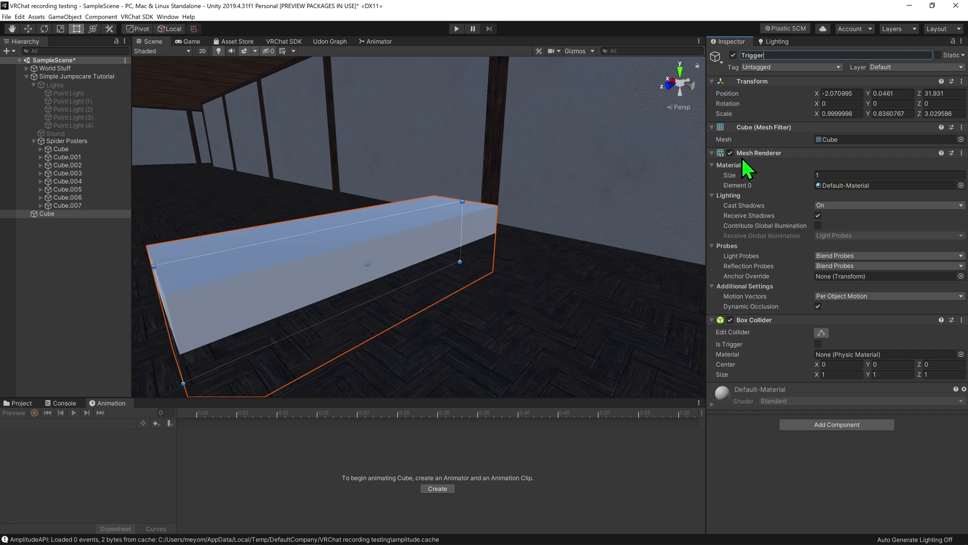
pyautogui.click(730, 154)
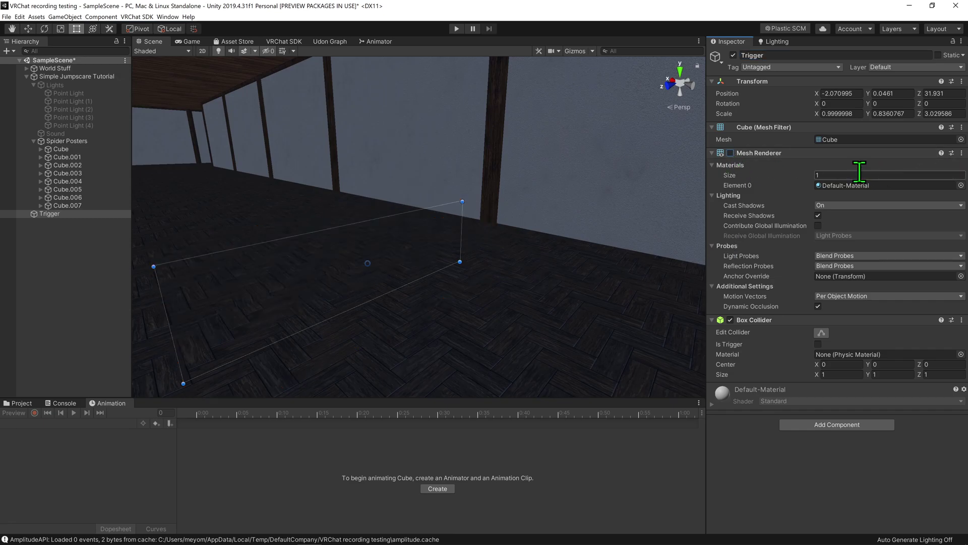
pyautogui.click(731, 154)
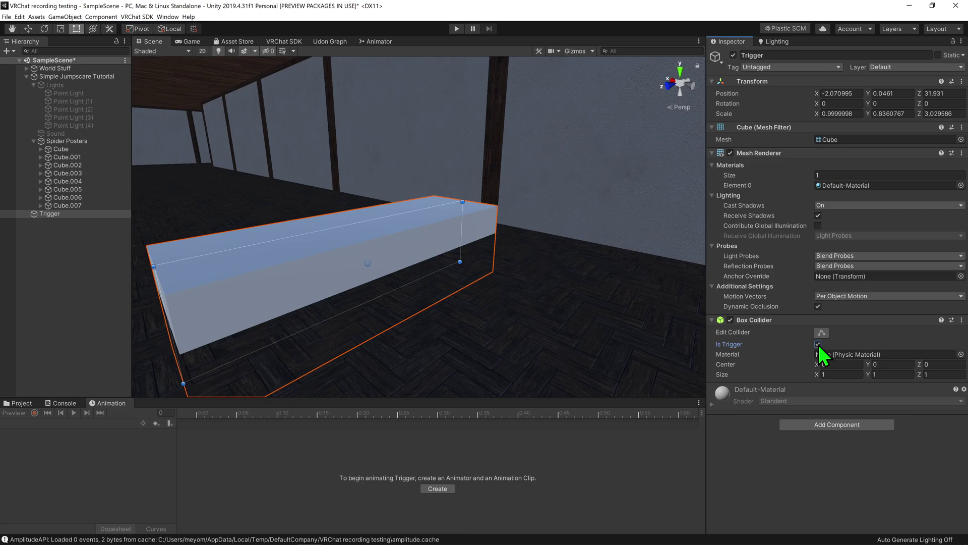
# Add an Udon Behaviour component to the Trigger object.
pyautogui.click(829, 426)
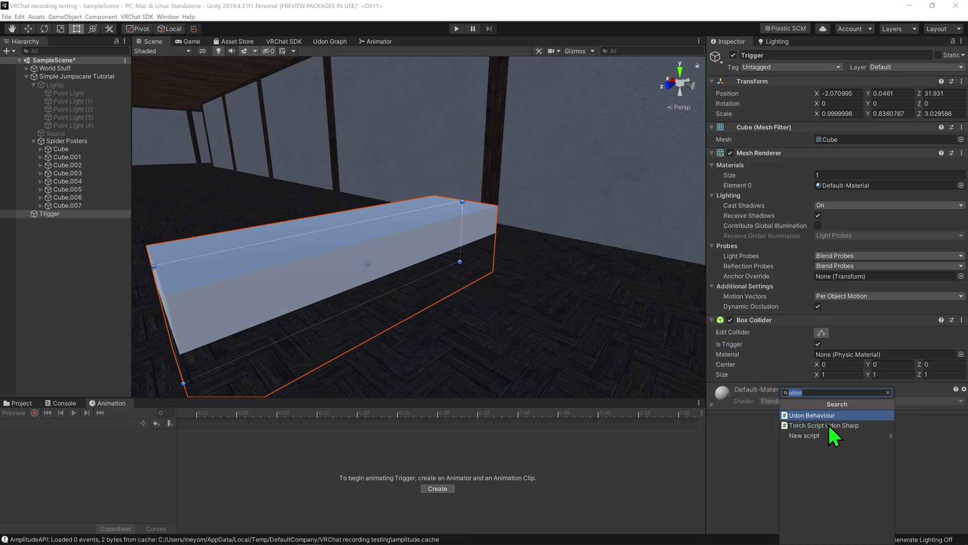
pyautogui.press('Return')
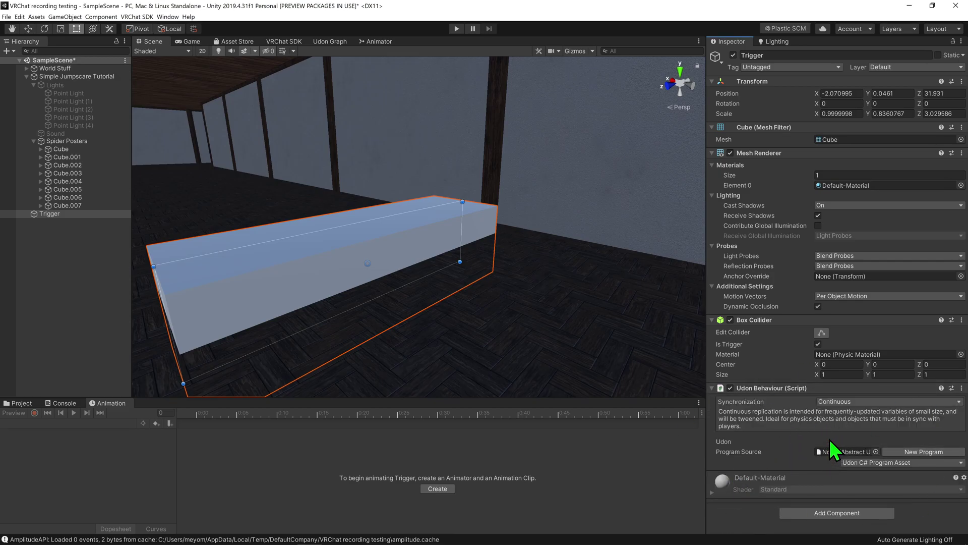
pyautogui.click(22, 401)
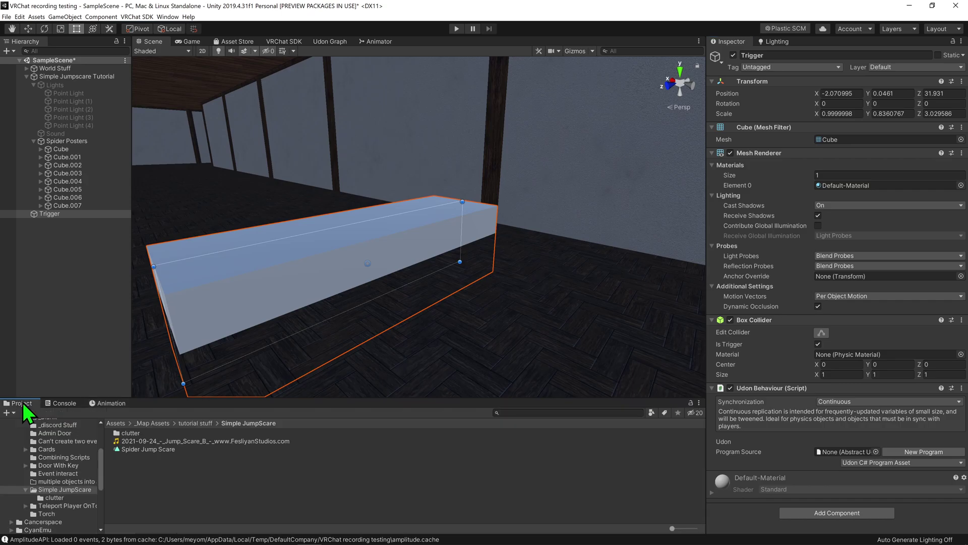
# Create the Jumpscare Trigger Udon Graph Program Asset and assign it as Trigger's Program Source.
pyautogui.rightClick(219, 461)
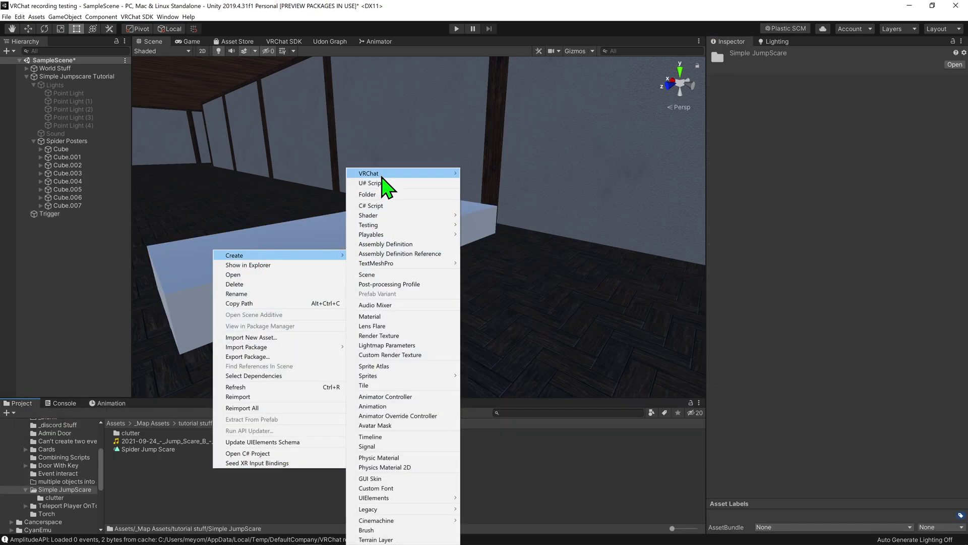
pyautogui.click(535, 184)
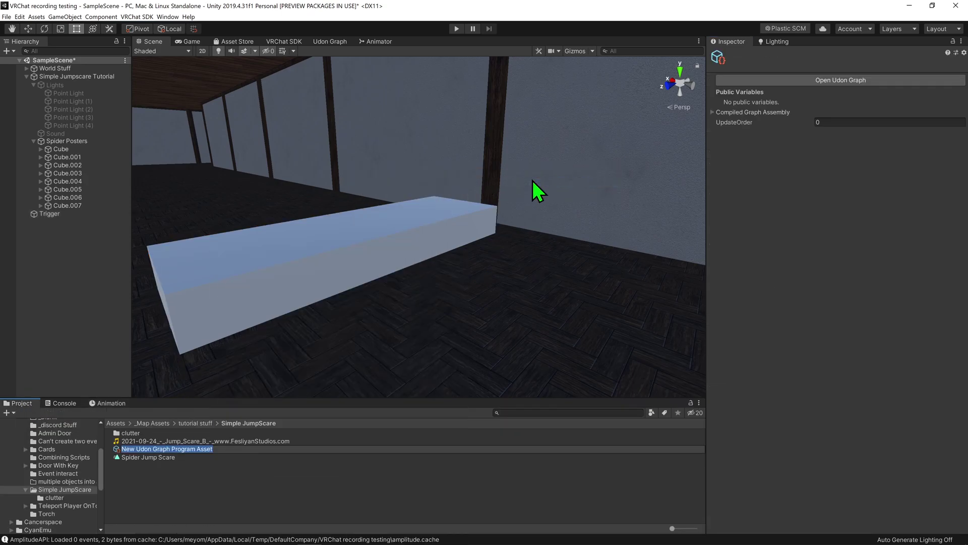
pyautogui.write('Jumpscare Trigger')
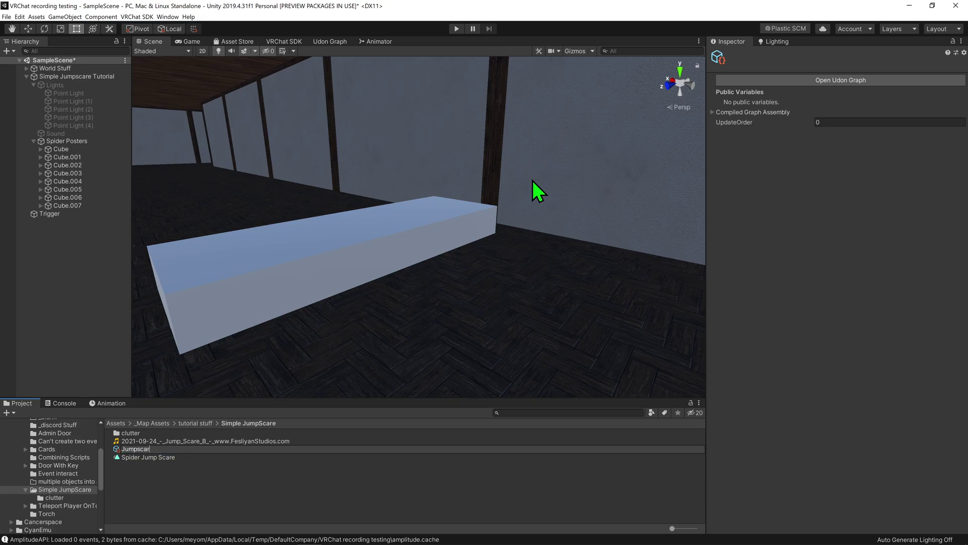
pyautogui.press('Return')
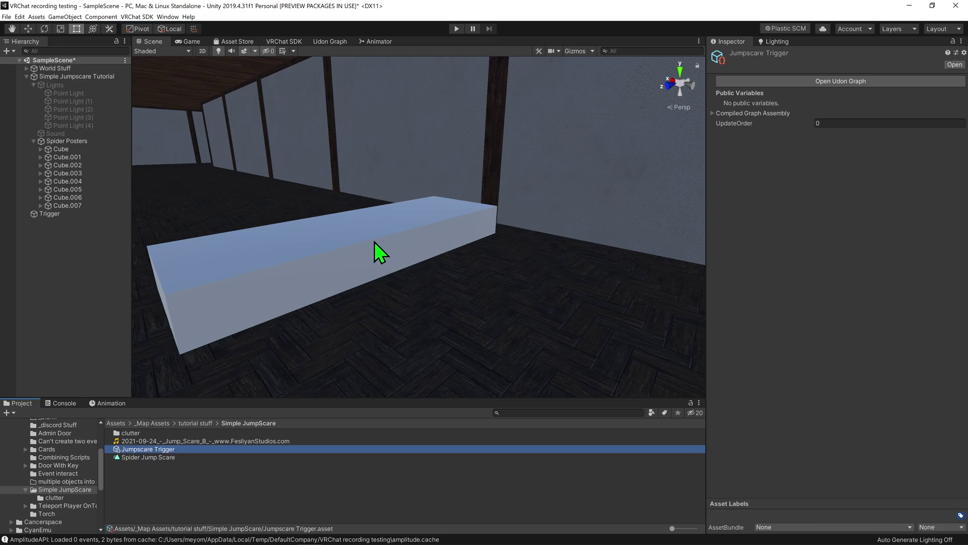
pyautogui.click(79, 216)
pyautogui.moveTo(149, 448); pyautogui.dragTo(832, 452)
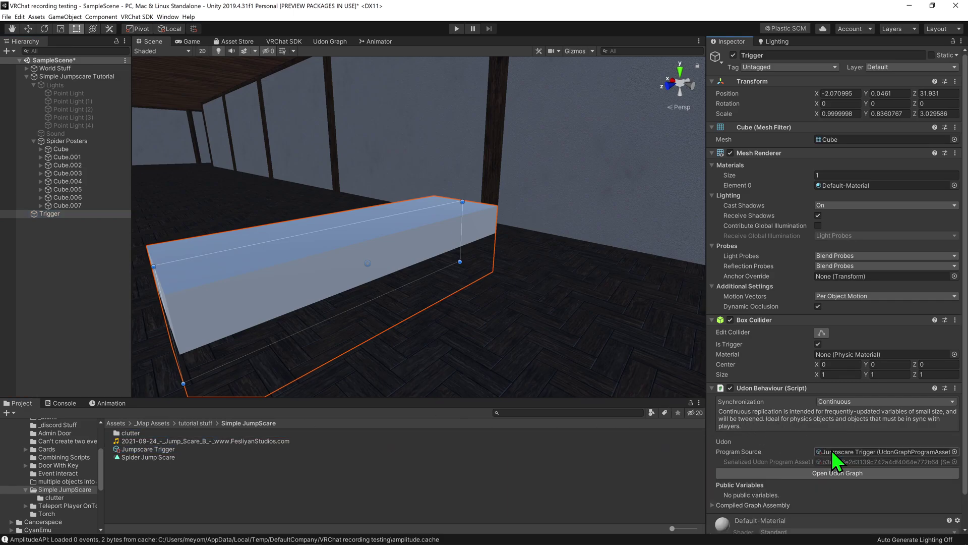
# Open the Udon graph editor and create an Animator SetTrigger node from node search.
pyautogui.click(835, 475)
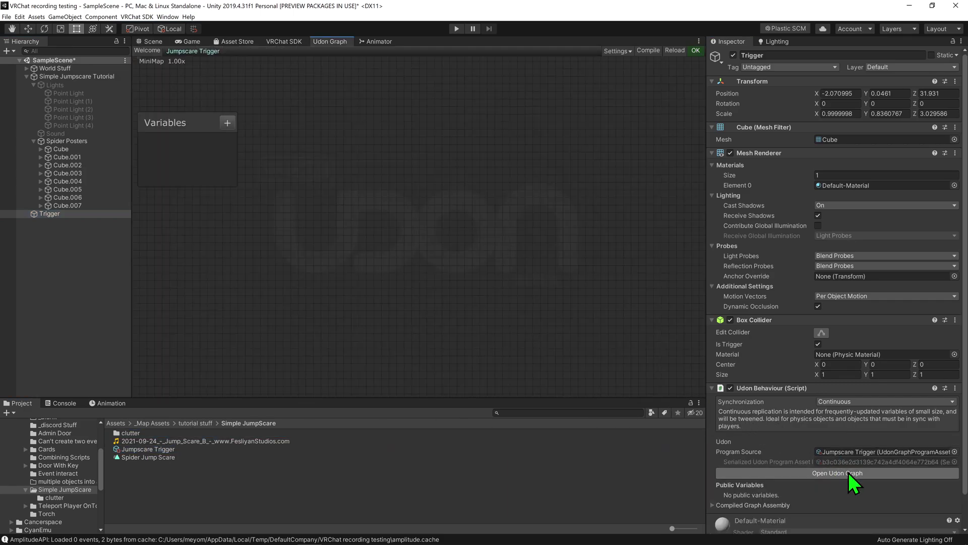
pyautogui.rightClick(479, 181)
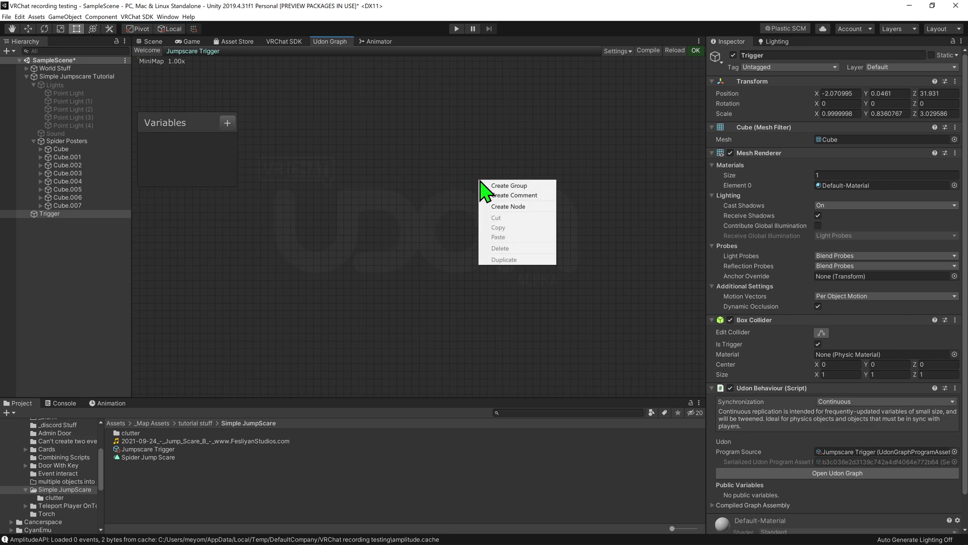
pyautogui.click(512, 206)
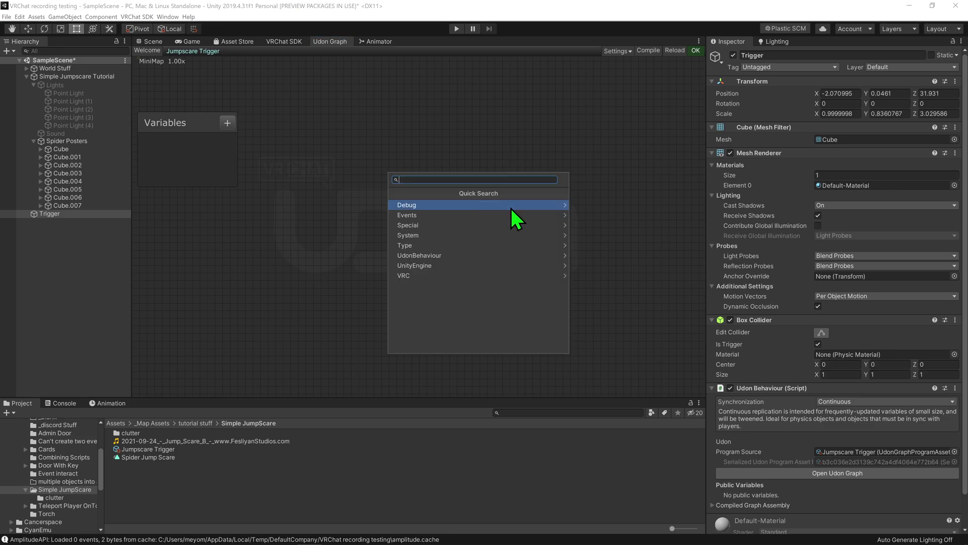
pyautogui.write('se')
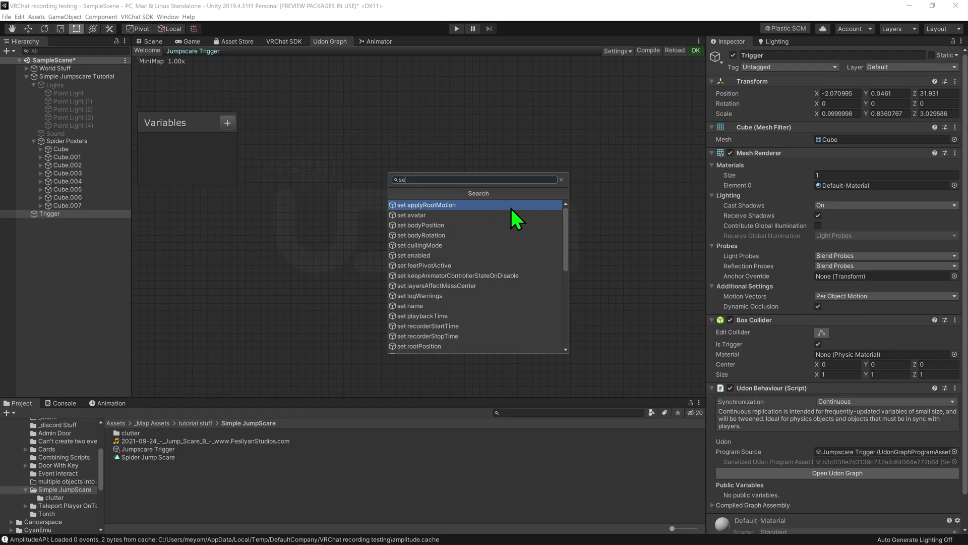
pyautogui.write('t trigger')
pyautogui.click(512, 207)
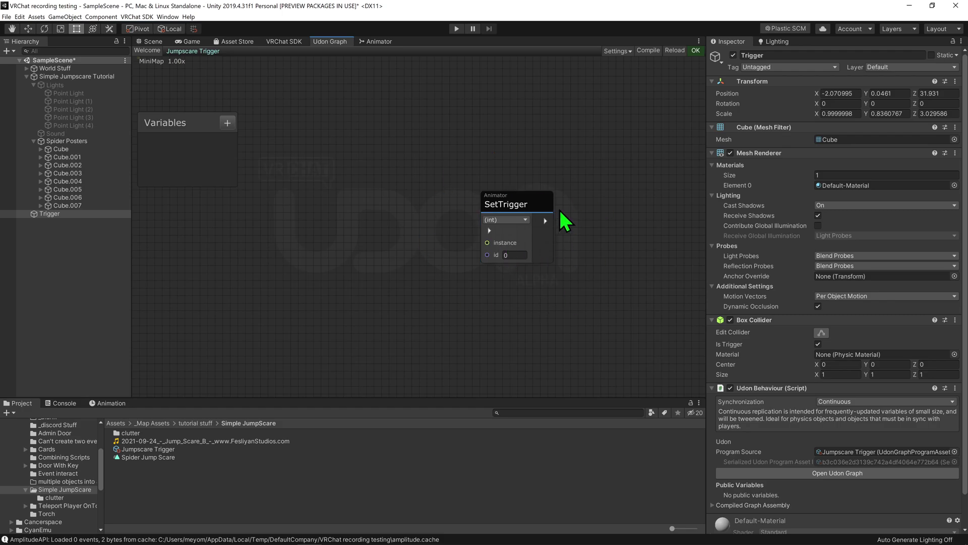
# Add an Animator variable named anim and wire it into SetTrigger's instance input.
pyautogui.click(228, 124)
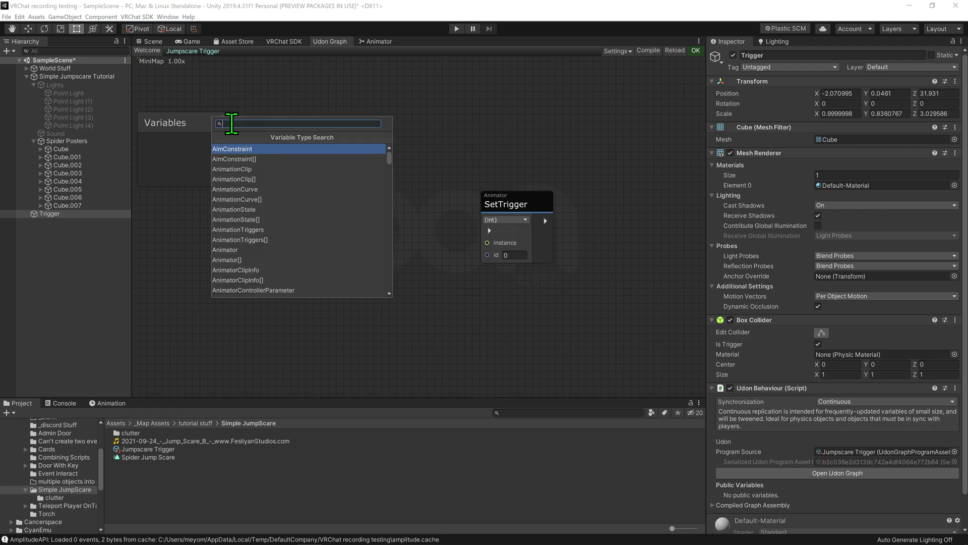
pyautogui.write('animator')
pyautogui.press('Return')
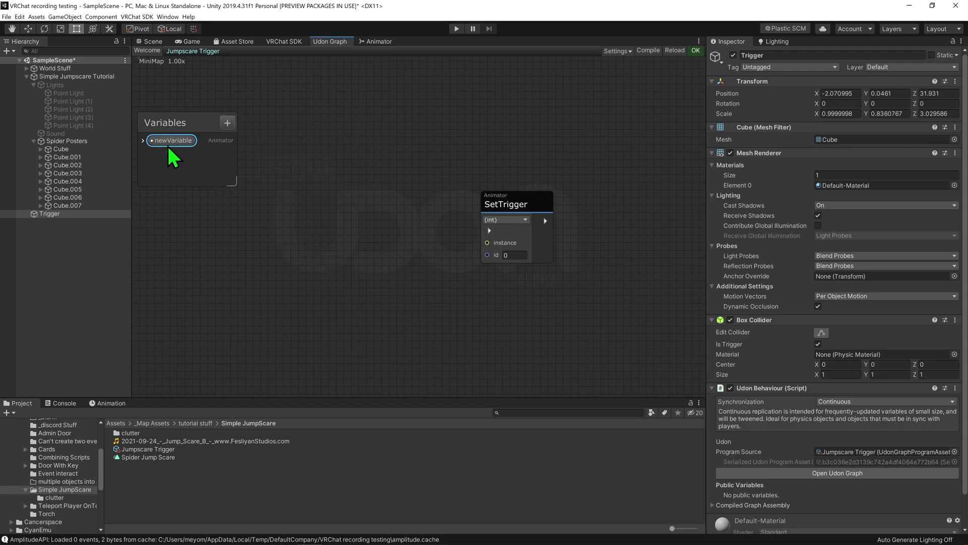
pyautogui.doubleClick(168, 144)
pyautogui.write('anim')
pyautogui.press('Return')
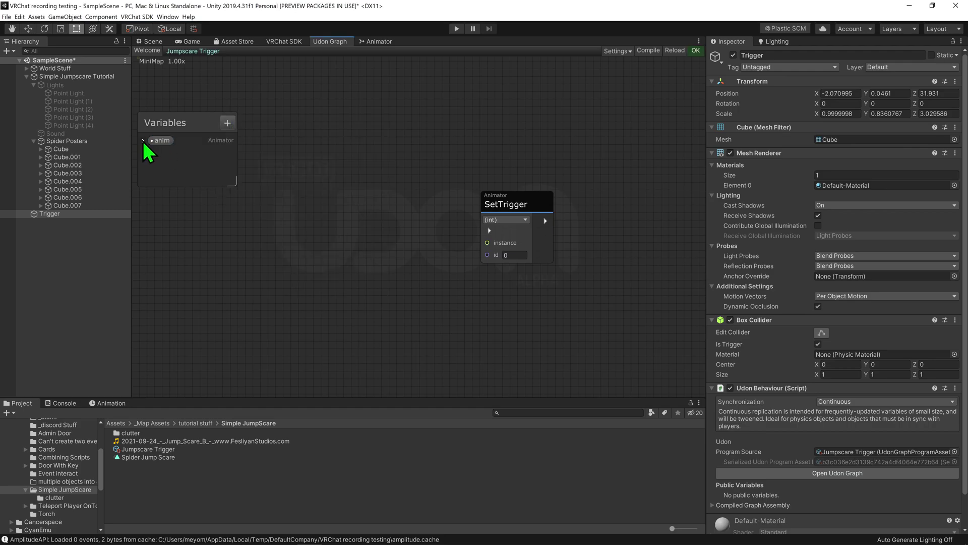
pyautogui.click(143, 141)
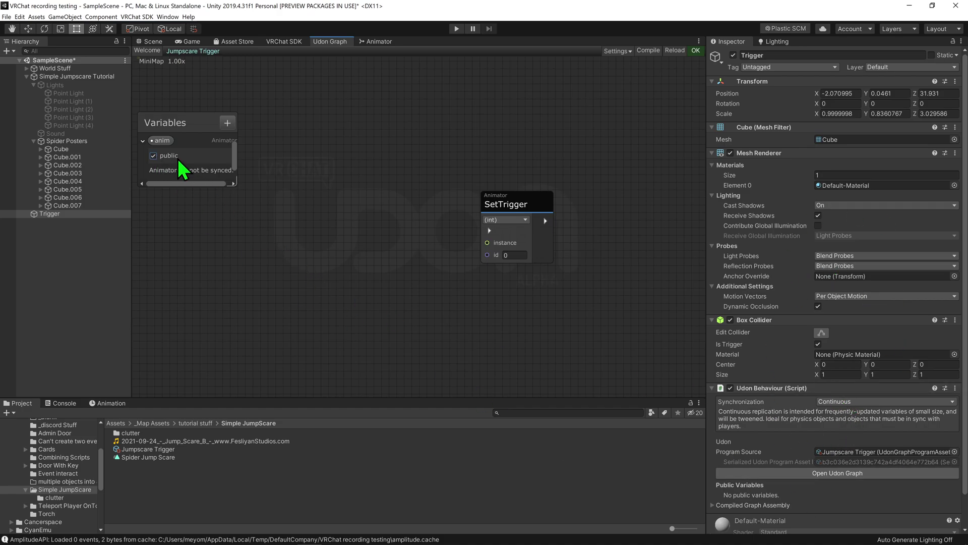
pyautogui.moveTo(157, 140); pyautogui.dragTo(371, 228)
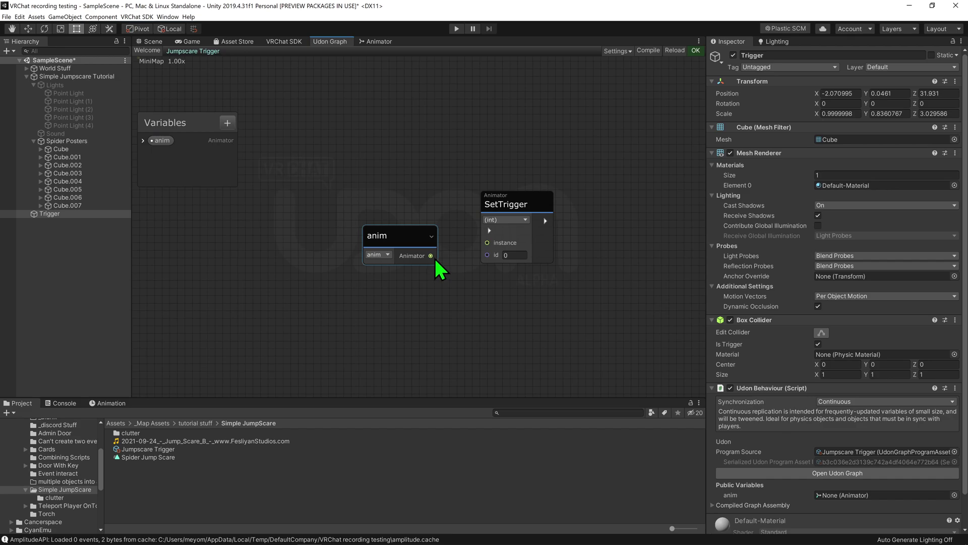
pyautogui.moveTo(448, 244); pyautogui.dragTo(488, 243)
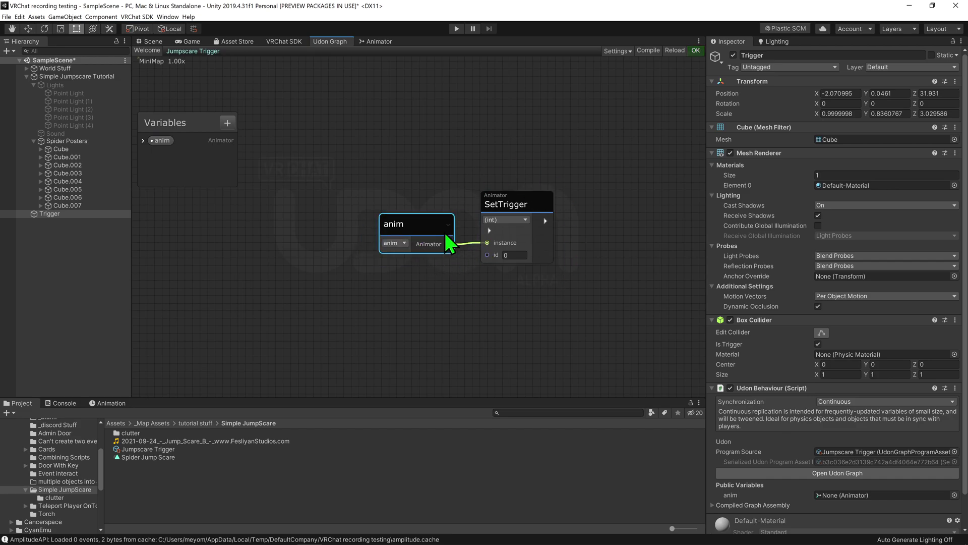
# Switch SetTrigger to its string version and set its name to jumpScare, copied from the Animator.
pyautogui.click(522, 220)
pyautogui.click(520, 240)
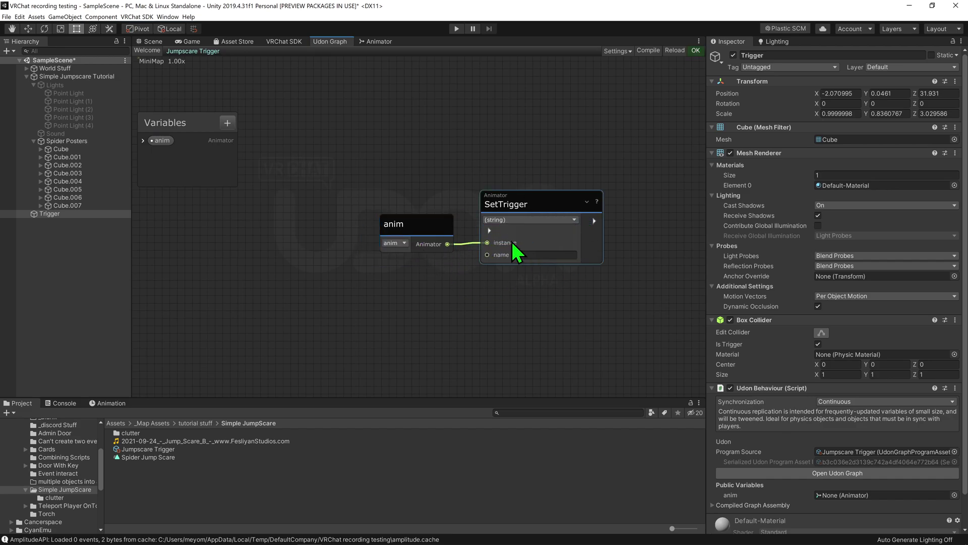
pyautogui.click(369, 151)
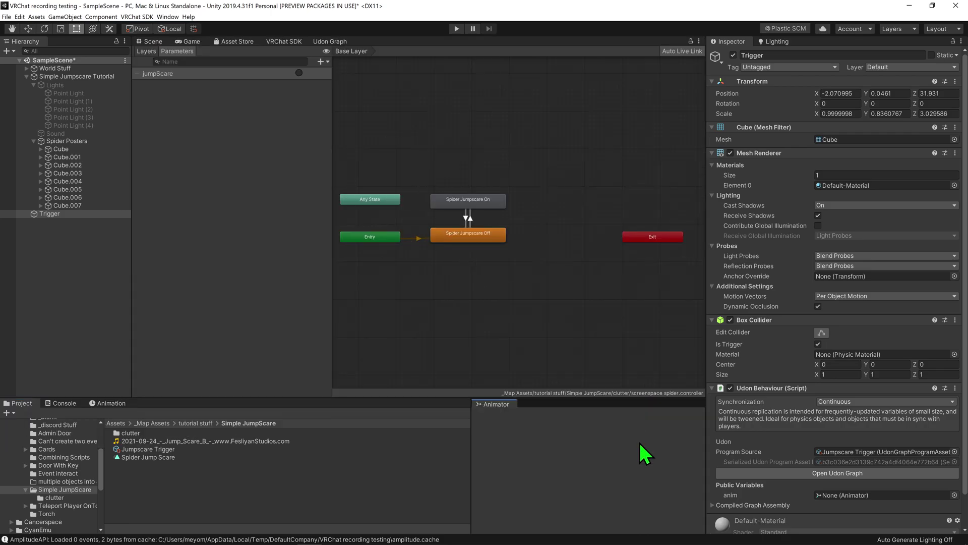
pyautogui.moveTo(368, 39); pyautogui.dragTo(642, 448)
pyautogui.doubleClick(493, 434)
pyautogui.hotkey('ctrl', 'c')
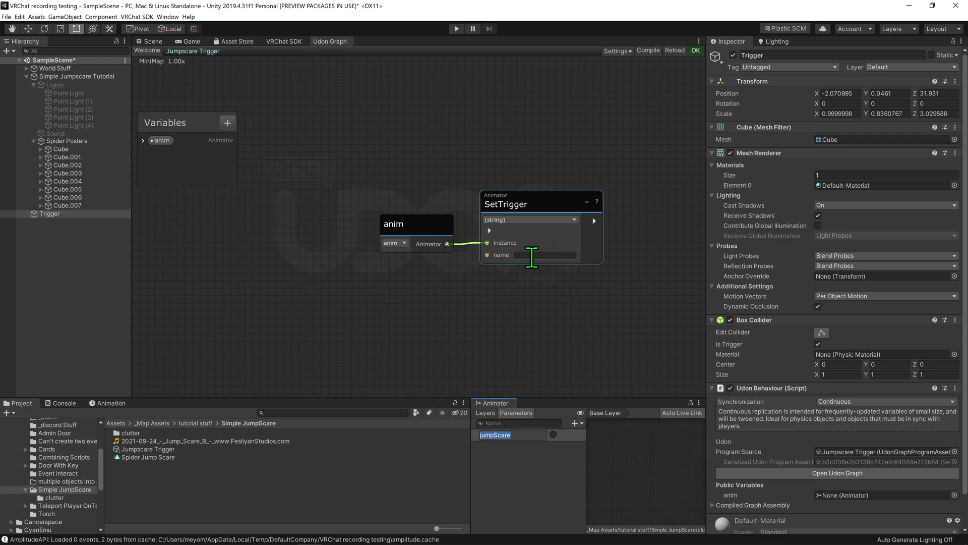
pyautogui.click(530, 256)
pyautogui.hotkey('ctrl', 'v')
pyautogui.click(547, 306)
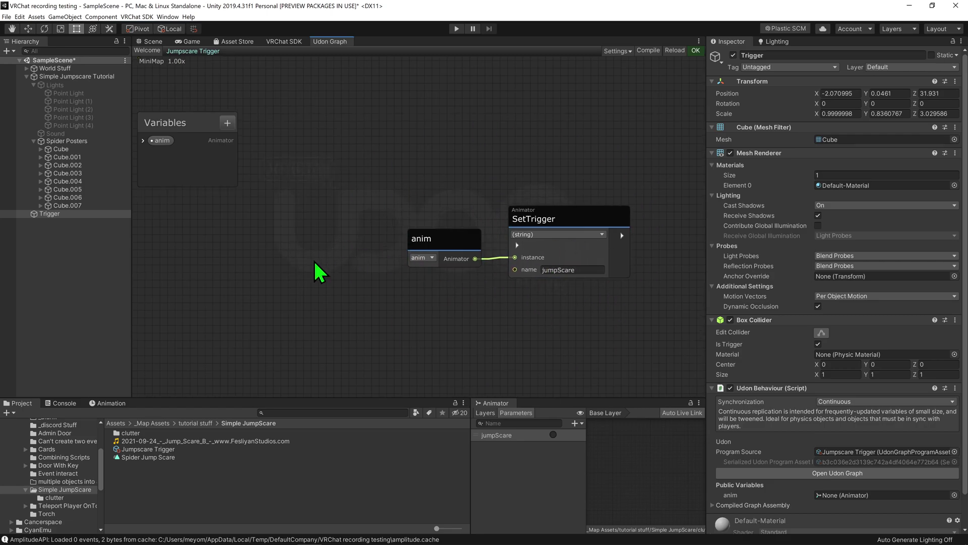
# Add an OnPlayerTriggerEnter event node to the graph and place it further left.
pyautogui.press('space')
pyautogui.write('onpl')
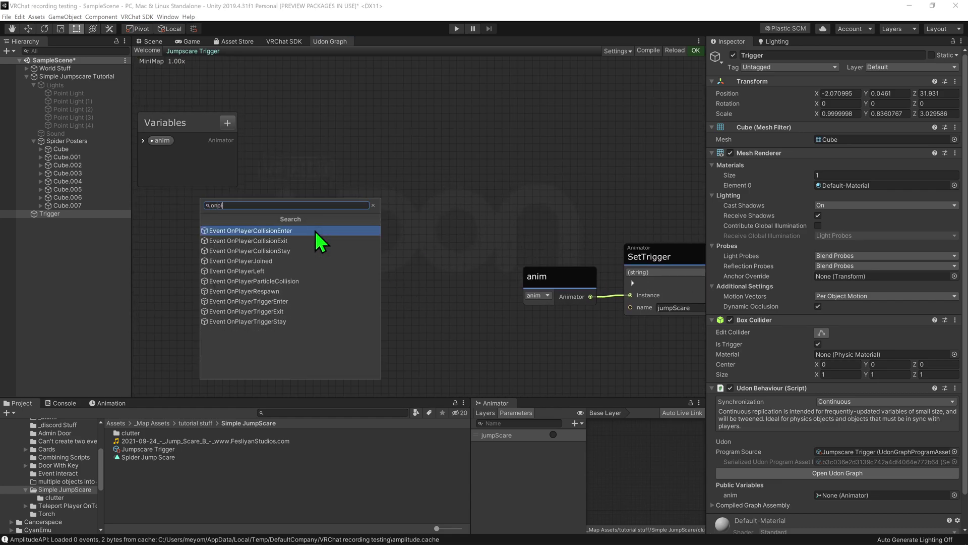
pyautogui.write('tr')
pyautogui.press('Return')
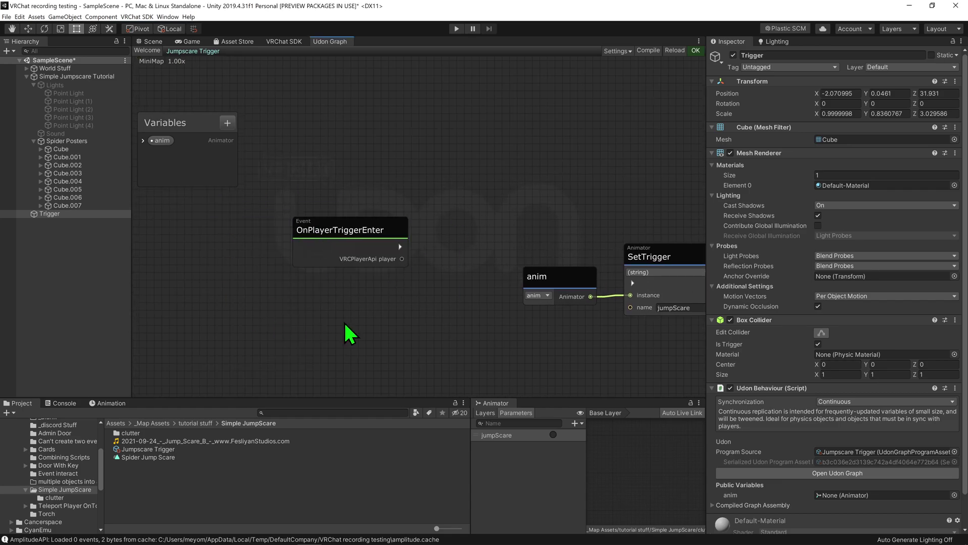
pyautogui.moveTo(343, 228); pyautogui.dragTo(276, 223)
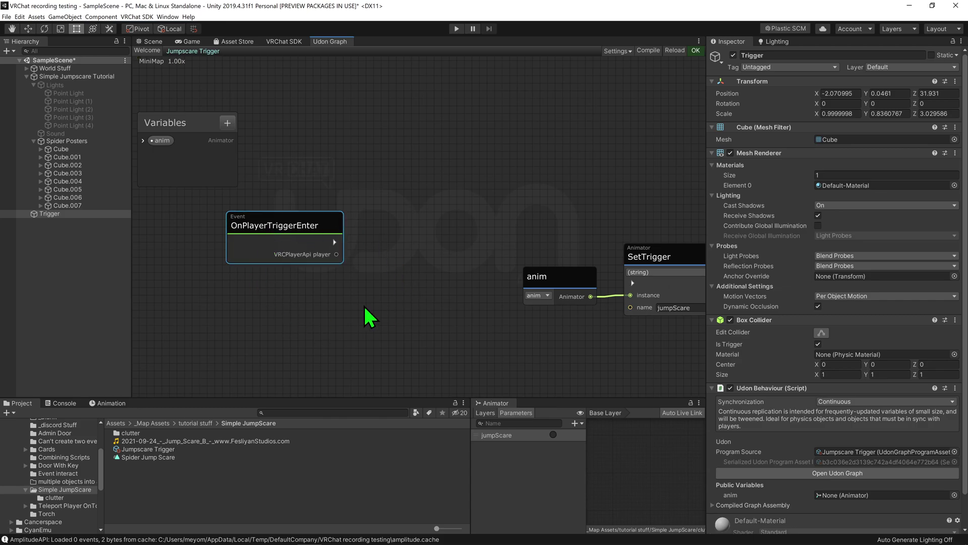
pyautogui.click(397, 292)
# Add a Get isLocal node for the player and a Branch node.
pyautogui.press('space')
pyautogui.write('is')
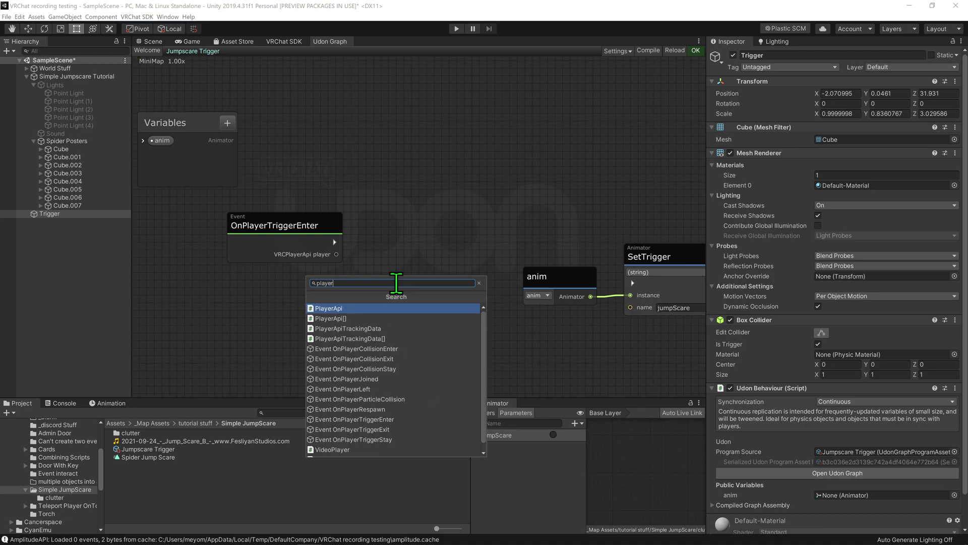
pyautogui.write('lo')
pyautogui.press('Return')
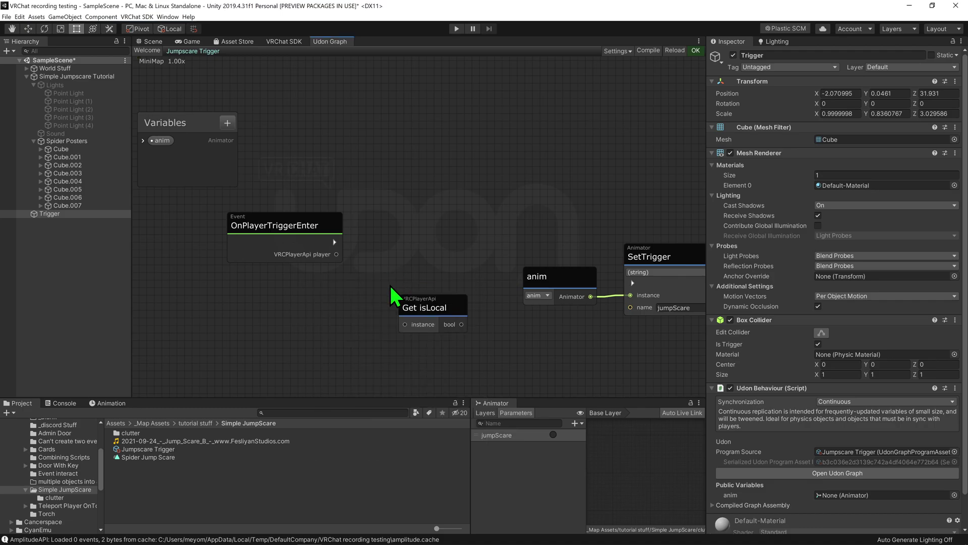
pyautogui.press('space')
pyautogui.write('bran')
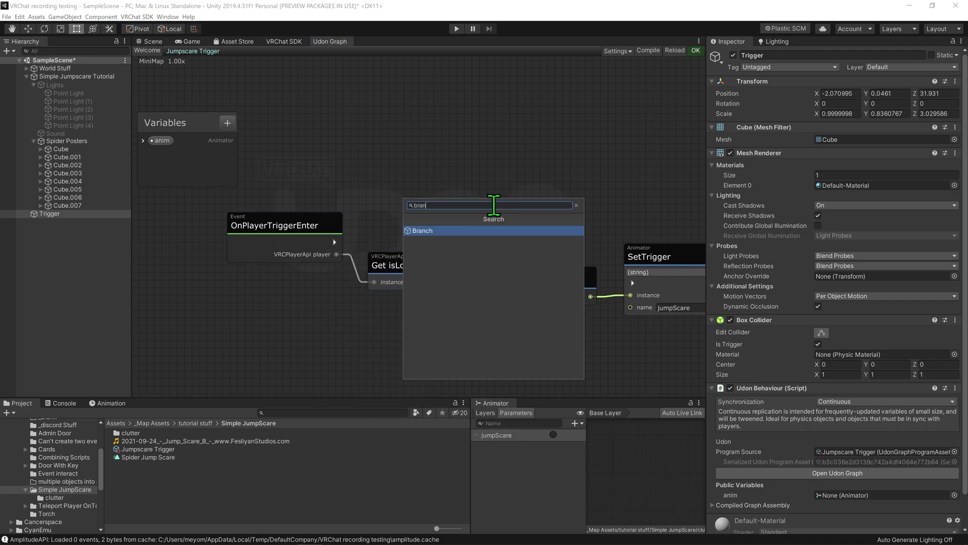
pyautogui.press('Return')
# Wire the event flow and isLocal into Branch, and Branch True to SetTrigger.
pyautogui.moveTo(334, 243); pyautogui.dragTo(504, 247)
pyautogui.moveTo(437, 282); pyautogui.dragTo(496, 264)
pyautogui.moveTo(497, 227); pyautogui.dragTo(465, 224)
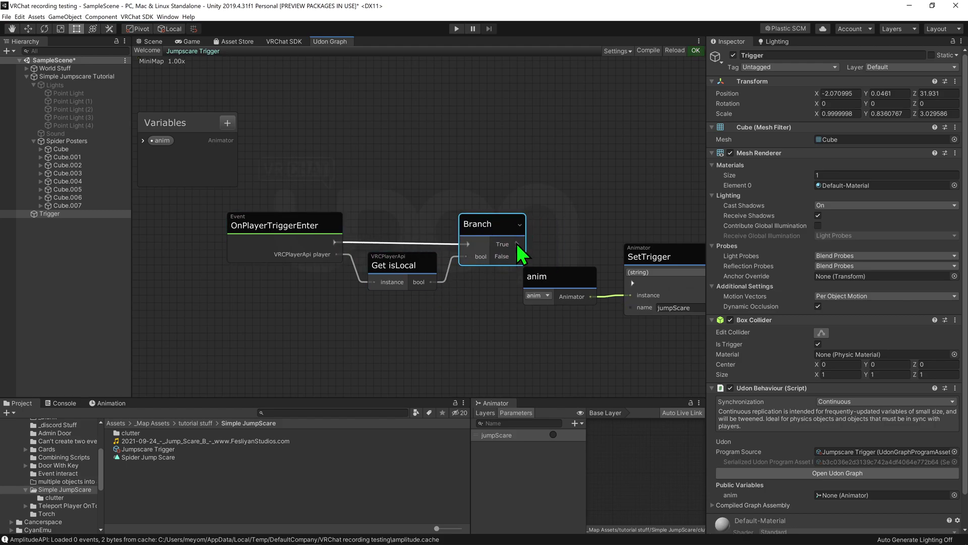
pyautogui.moveTo(517, 243)
pyautogui.mouseDown()
pyautogui.moveTo(633, 282)
pyautogui.moveTo(618, 288)
pyautogui.mouseUp()
pyautogui.click(236, 220)
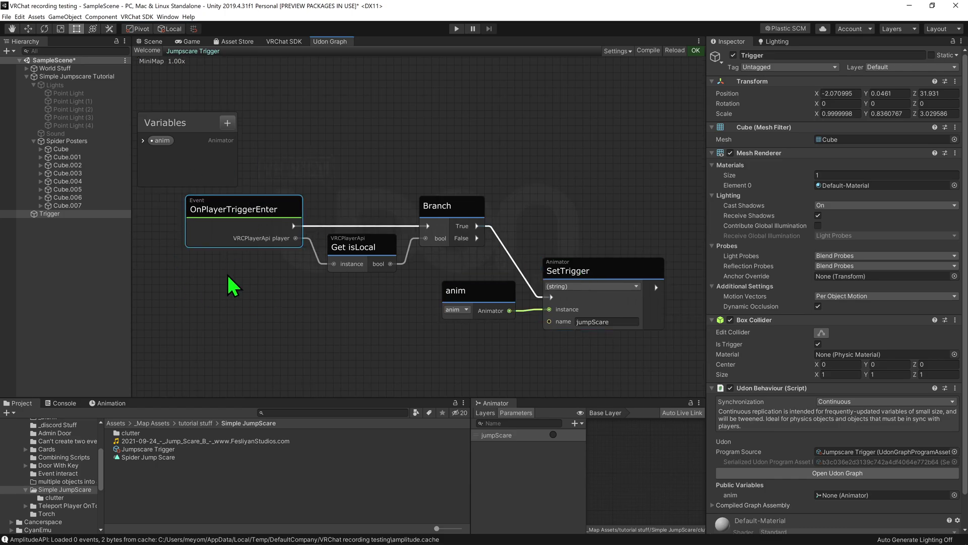
pyautogui.click(230, 294)
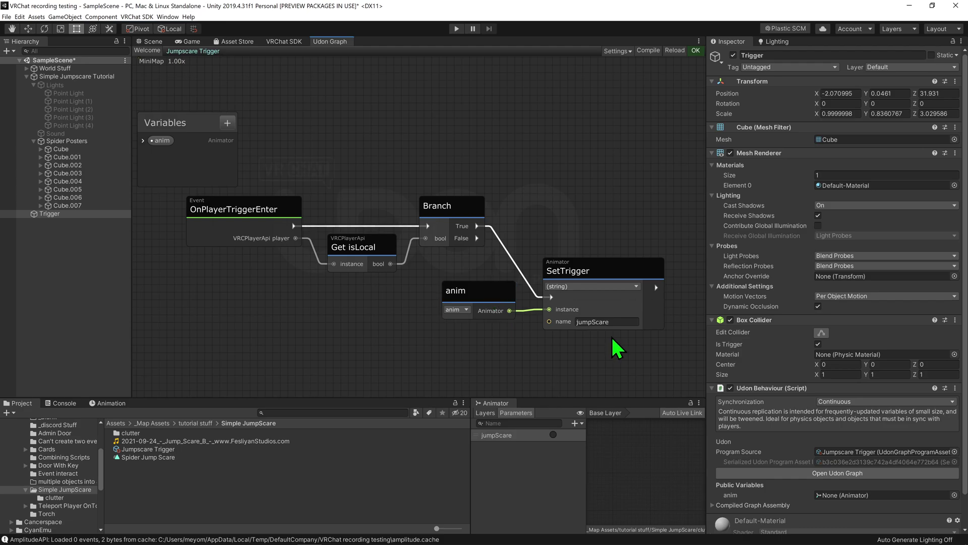
# In the Scene view, drag the Simple Jumpscare Tutorial animator into Trigger's anim field and open Lighting settings.
pyautogui.moveTo(630, 324)
pyautogui.click(151, 43)
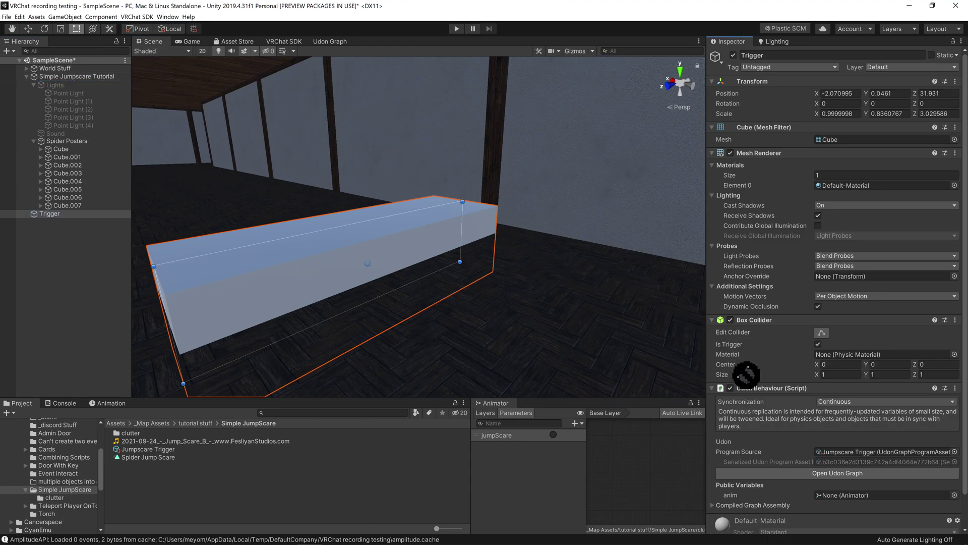
pyautogui.moveTo(757, 386); pyautogui.dragTo(852, 499)
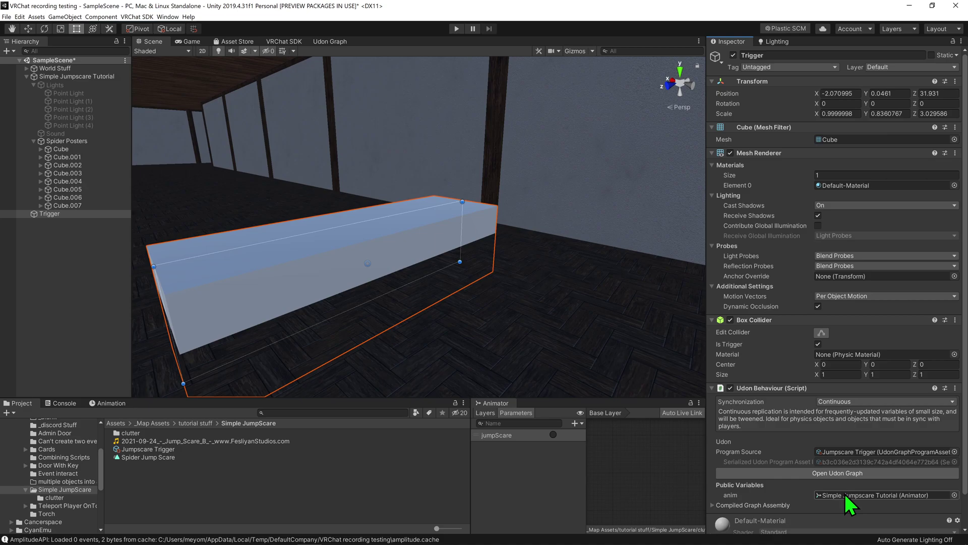
pyautogui.click(773, 41)
pyautogui.write('0')
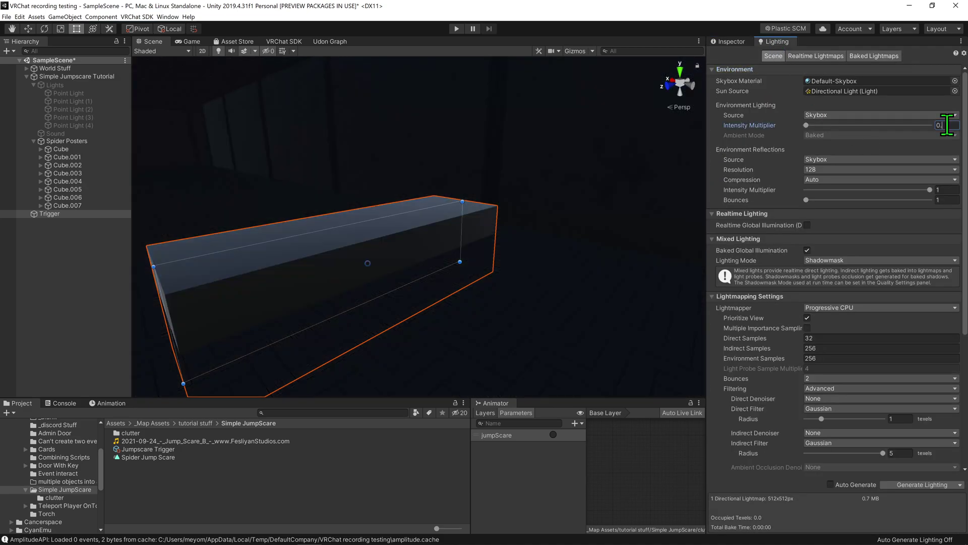
pyautogui.write('.5')
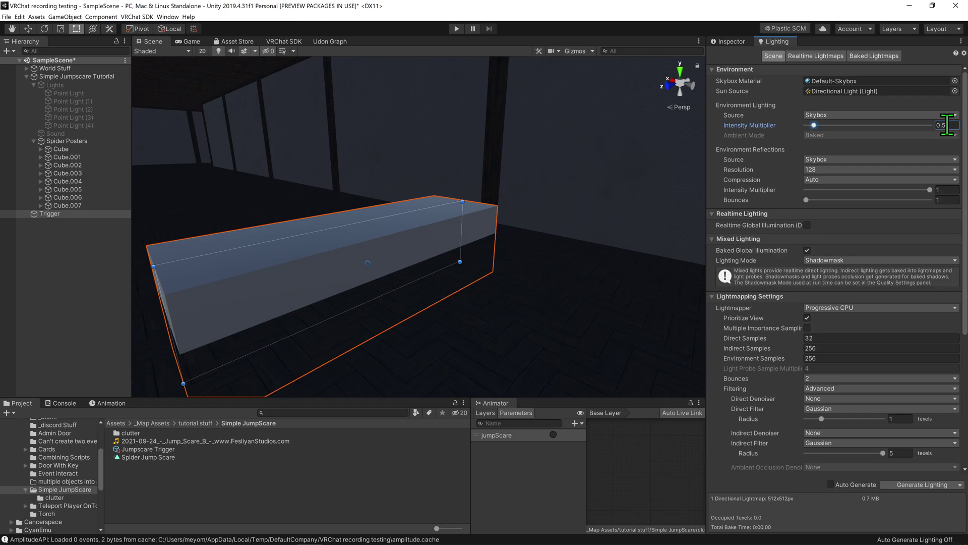
# Enter Play mode and walk forward past the spider posters into the hallway trigger.
pyautogui.click(454, 29)
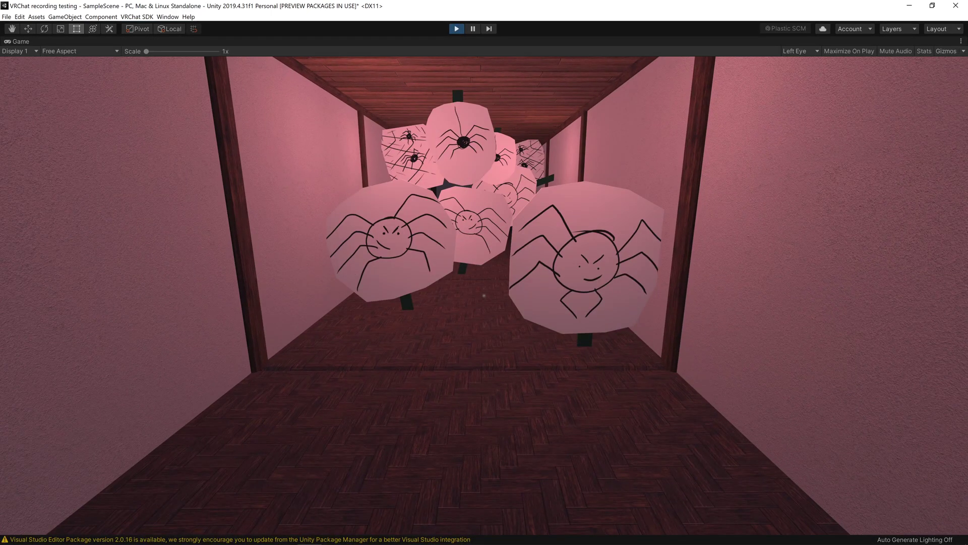
pyautogui.press('w')
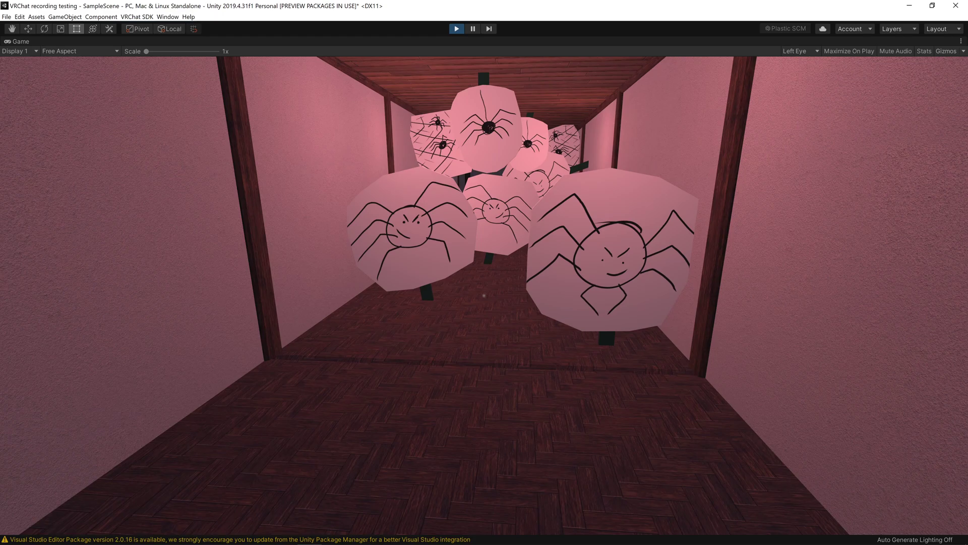
pyautogui.press('w')
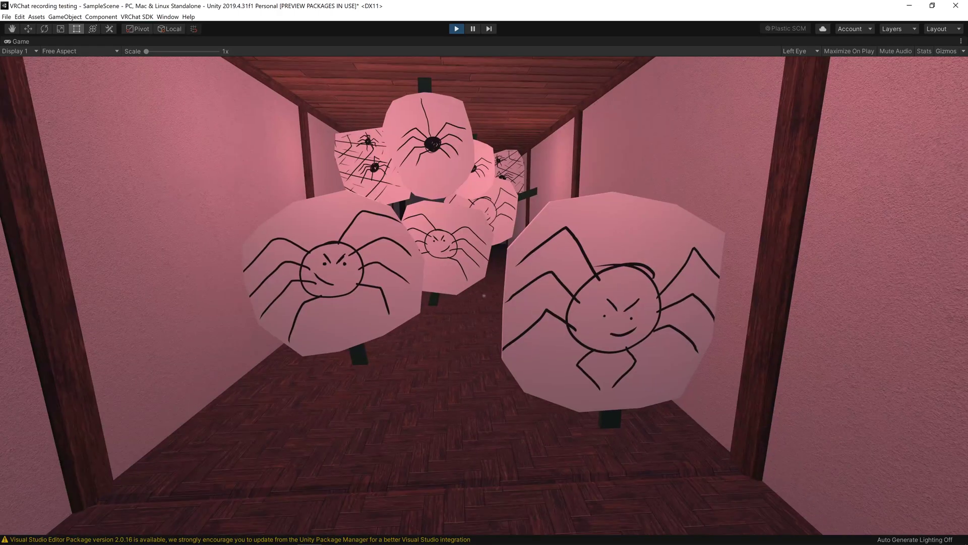
pyautogui.press('w')
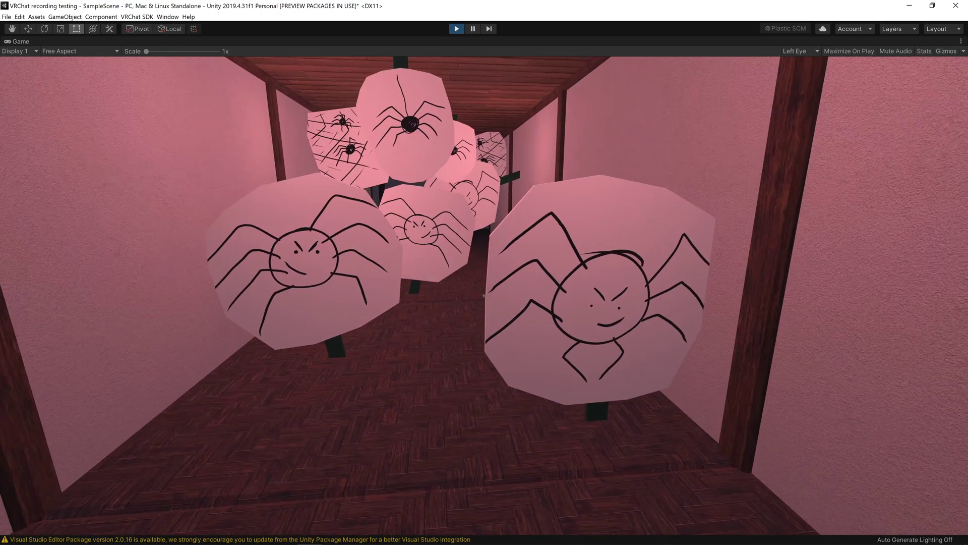